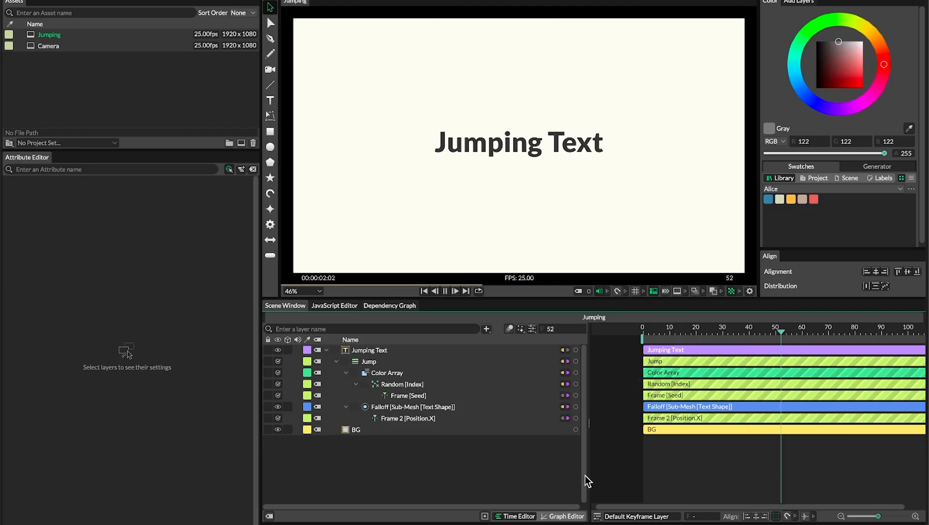
Preview the finished Jumping Text animation and try sliding its falloff circle across the text
key(space)
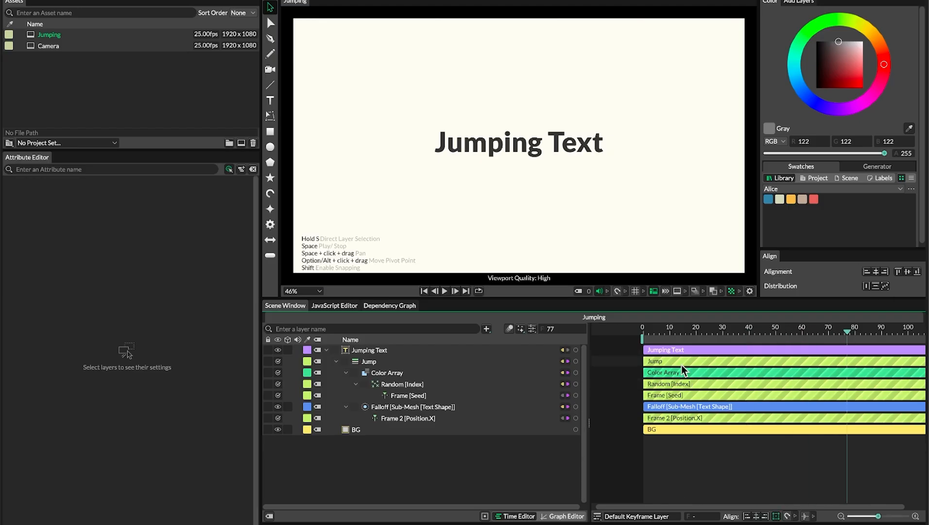
key(super+z)
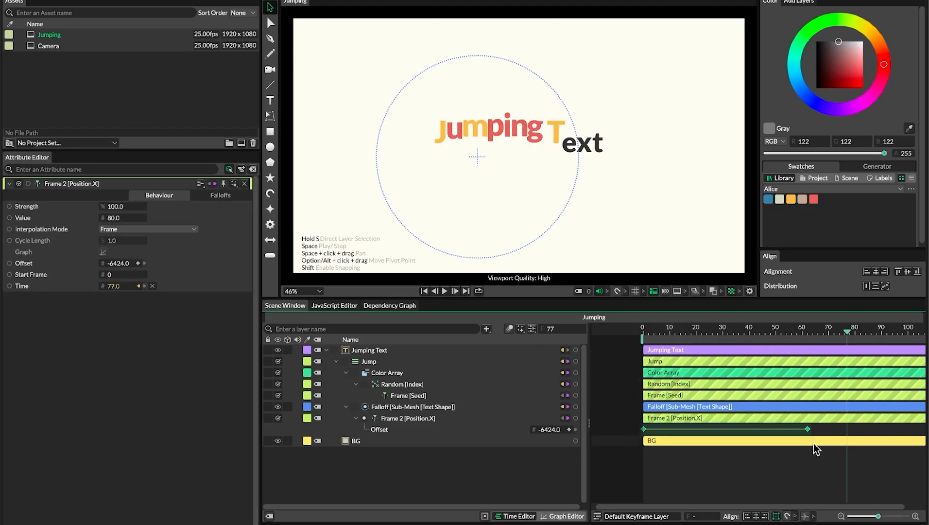
click(692, 332)
drag(693, 333, 640, 335)
drag(380, 141, 613, 127)
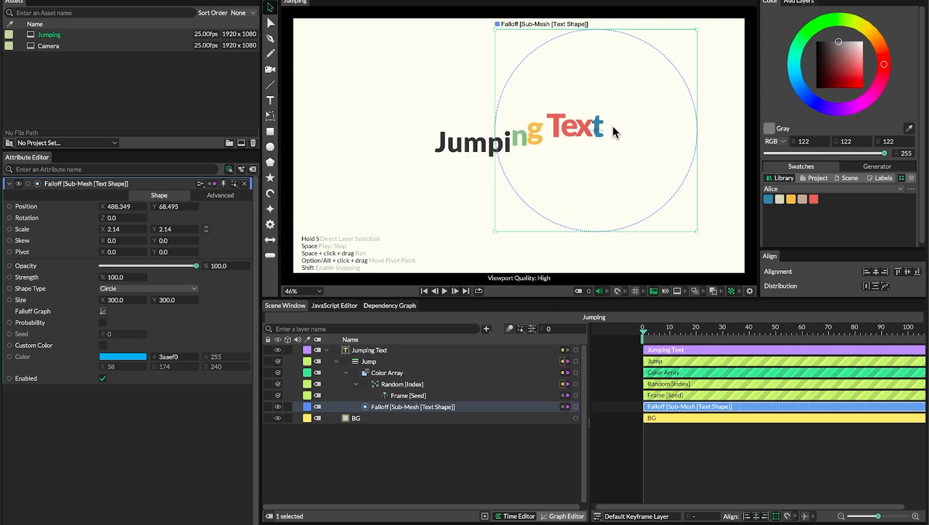
key(super+z)
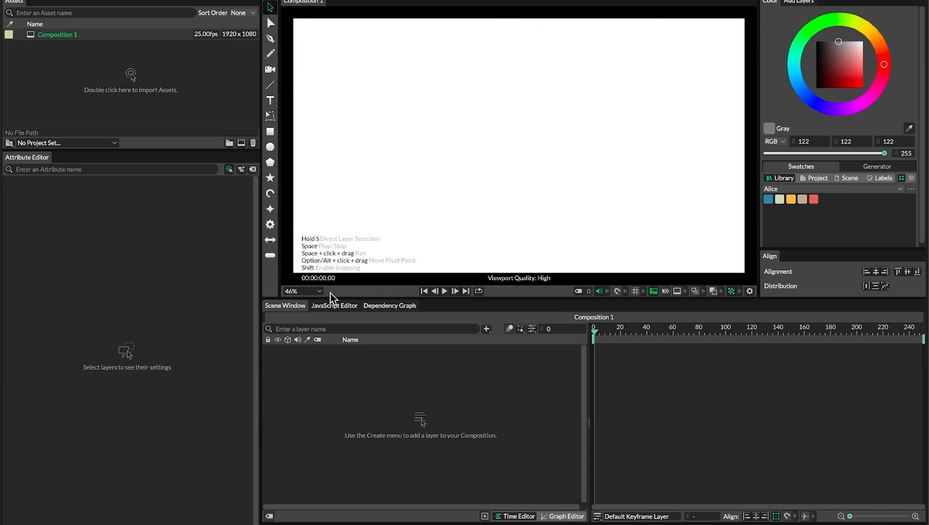
Create a text shape reading "Jumping Text", centred both horizontally and vertically
click(271, 100)
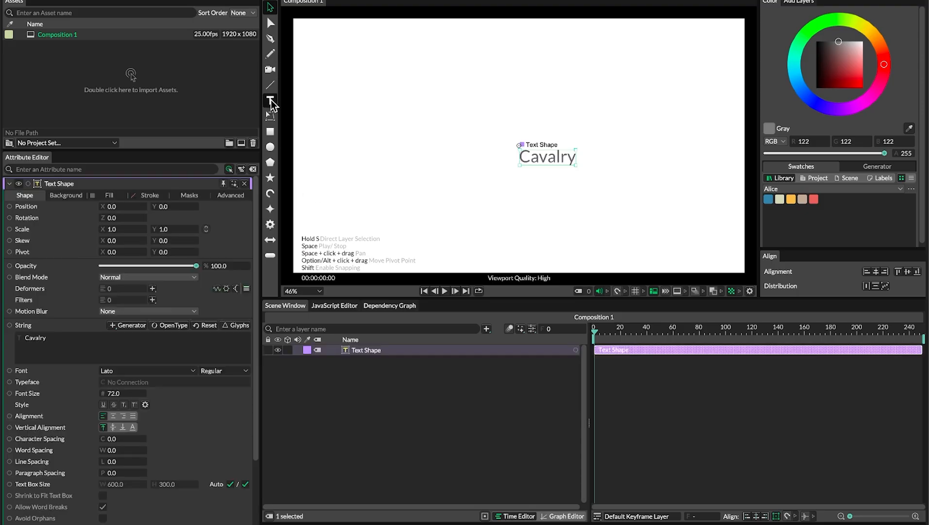
click(114, 416)
click(113, 427)
click(115, 340)
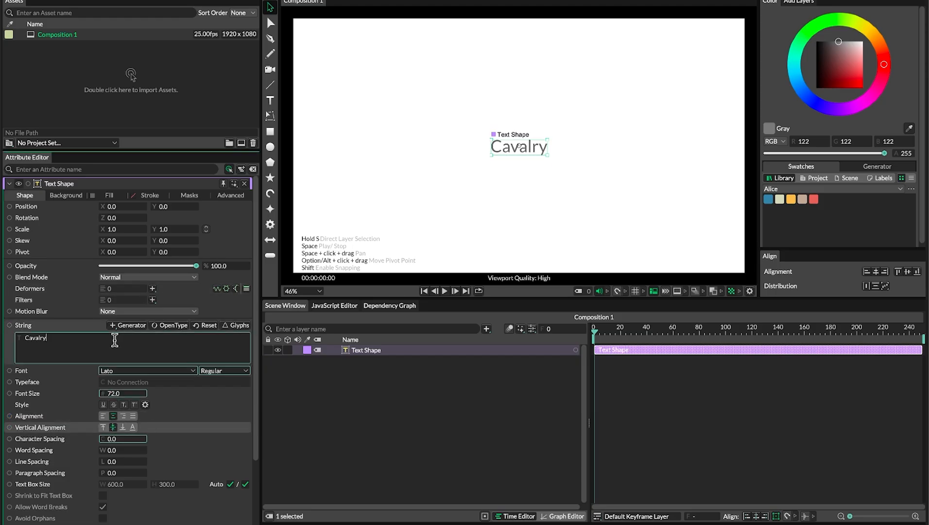
key(ctrl+a)
text(Jumping Text)
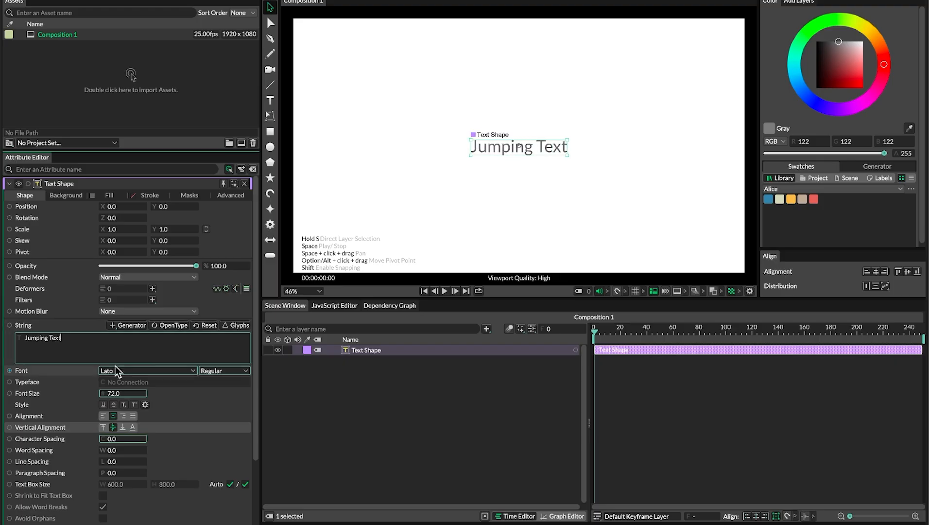
click(393, 444)
Save the scene as test
key(super+s)
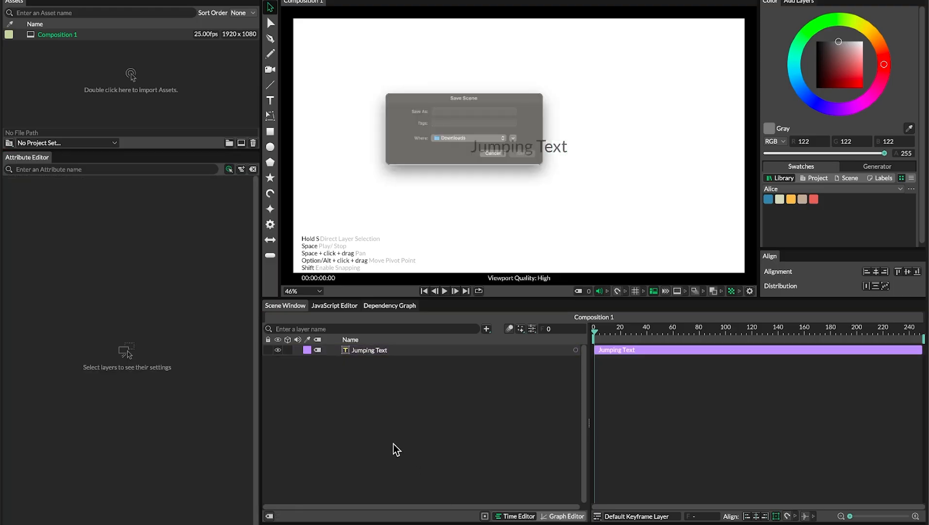
text(test)
key(Return)
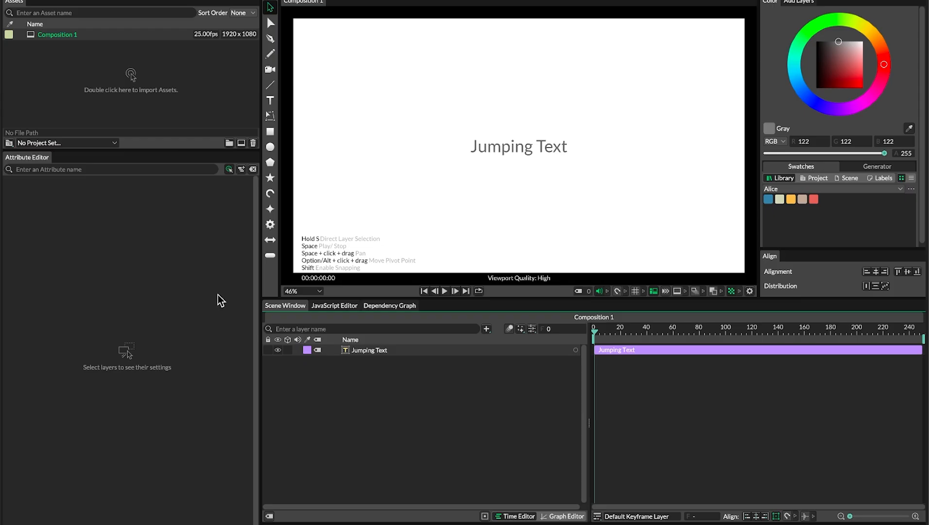
Set the Jumping Text layer's font style to Lato Black and its font size to 188
click(397, 350)
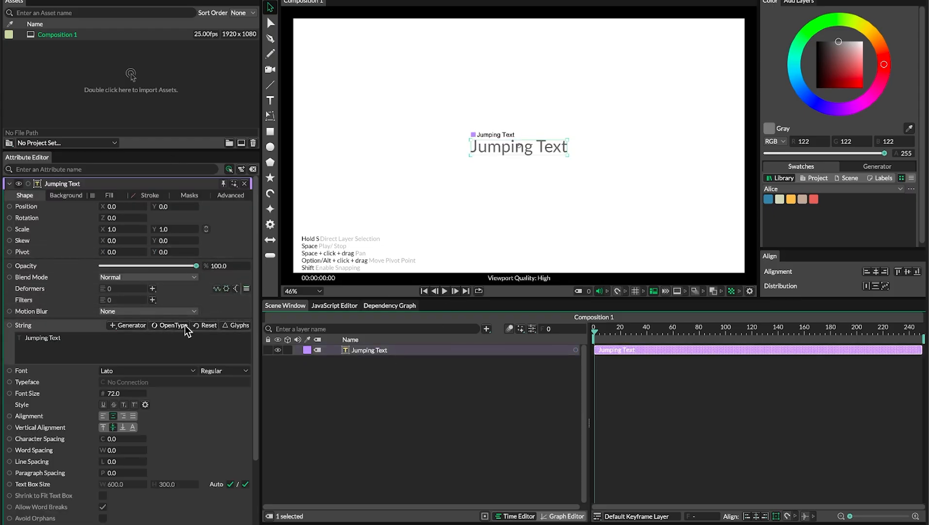
click(248, 371)
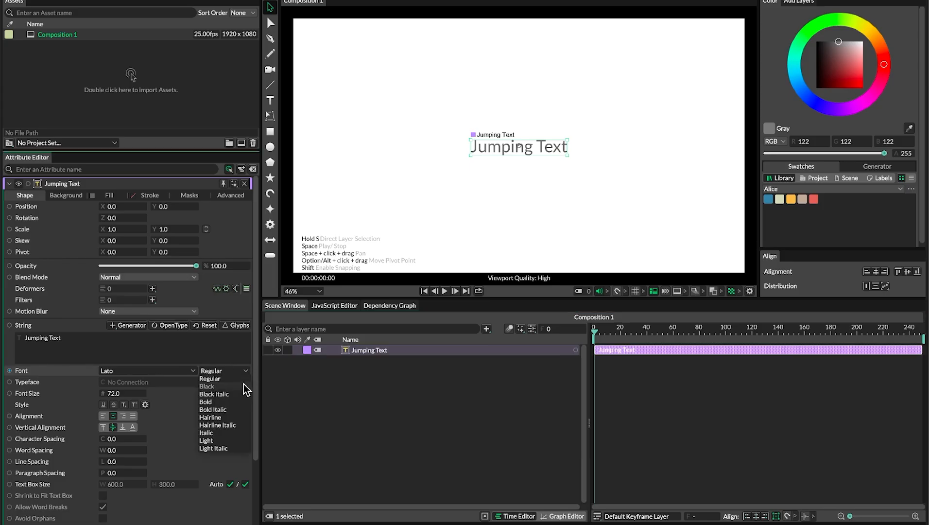
click(239, 387)
drag(118, 395, 183, 398)
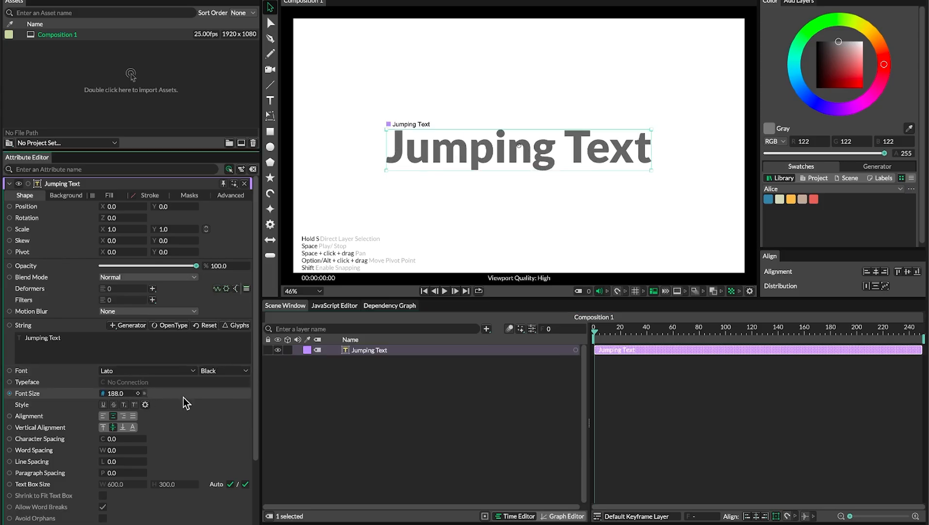
click(458, 391)
Add a Sub-Mesh deformer to the Jumping Text layer and nest it beneath that layer
click(389, 349)
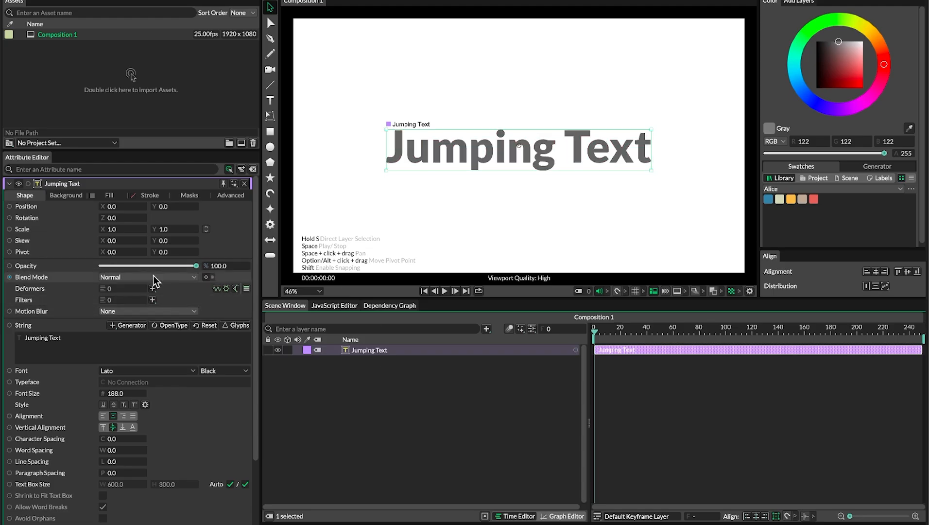
click(153, 288)
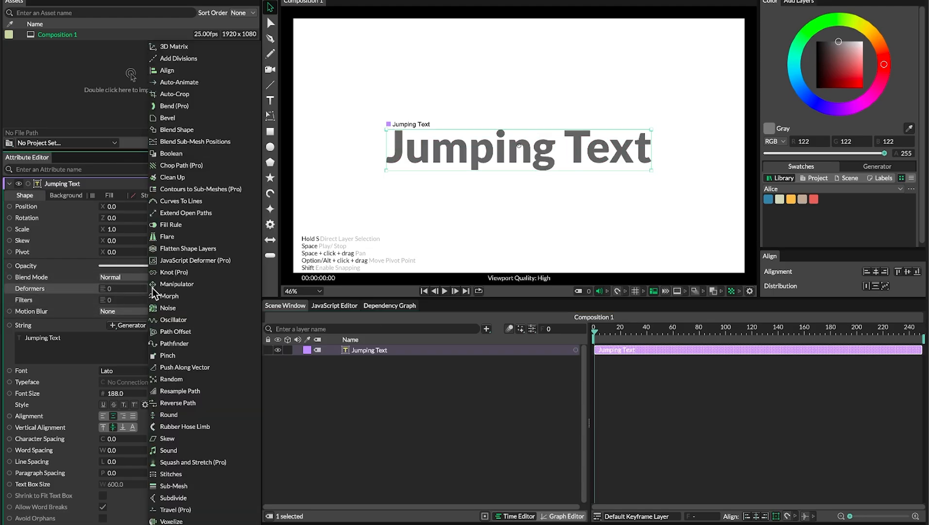
click(196, 486)
drag(415, 350, 423, 362)
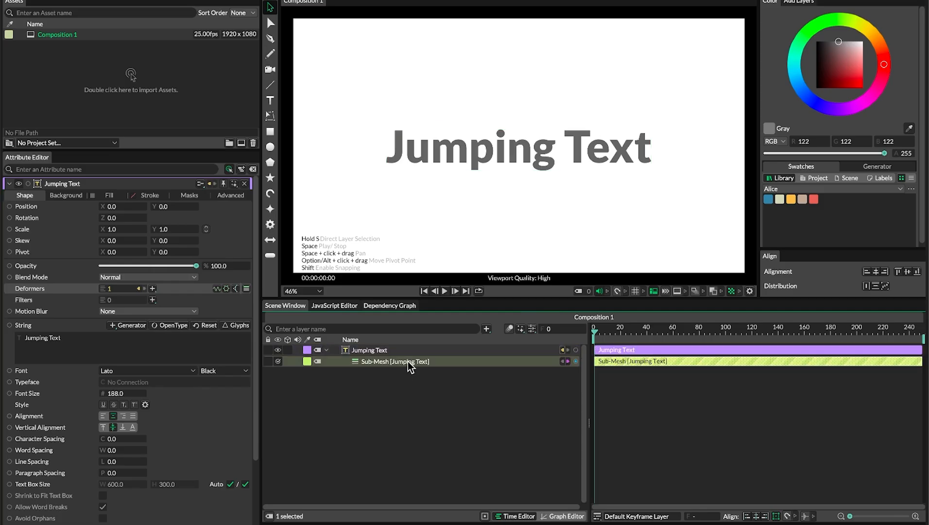
Set the Sub-Mesh's Y position to 90
click(408, 361)
drag(166, 220, 242, 221)
click(167, 217)
key(Return)
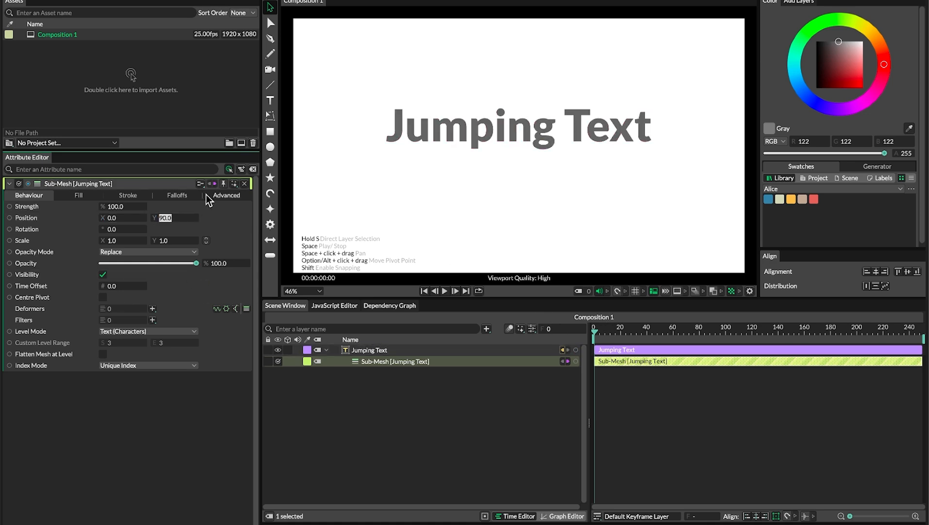
Add a Falloff to the Sub-Mesh so that it limits which characters are raised
click(178, 196)
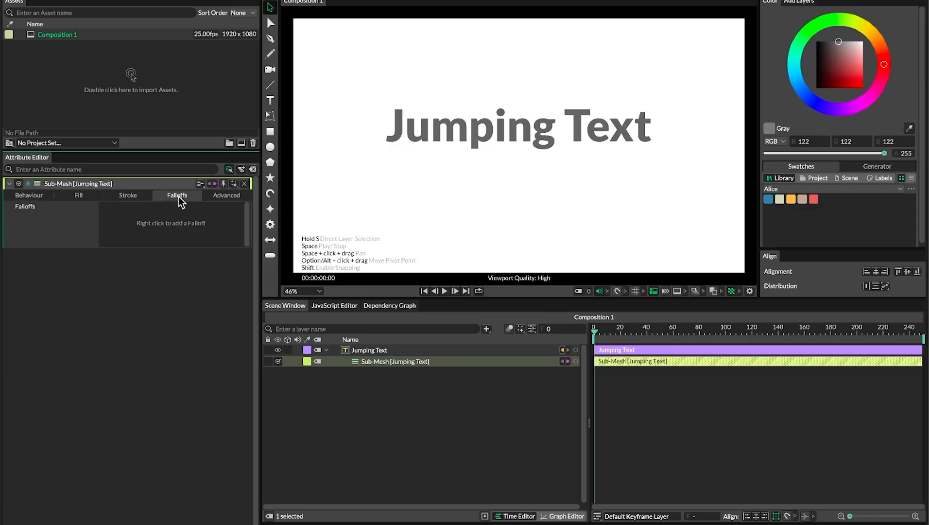
right_click(169, 233)
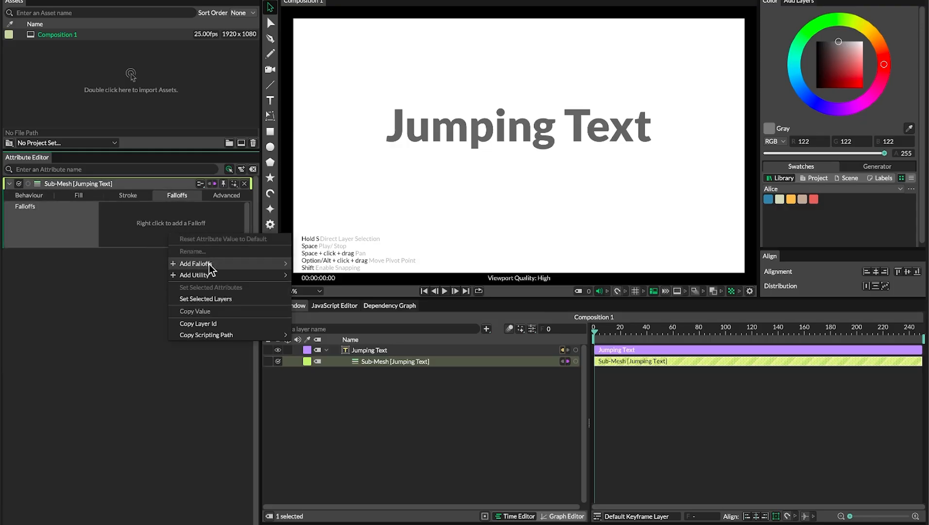
mouse_move(204, 264)
click(324, 265)
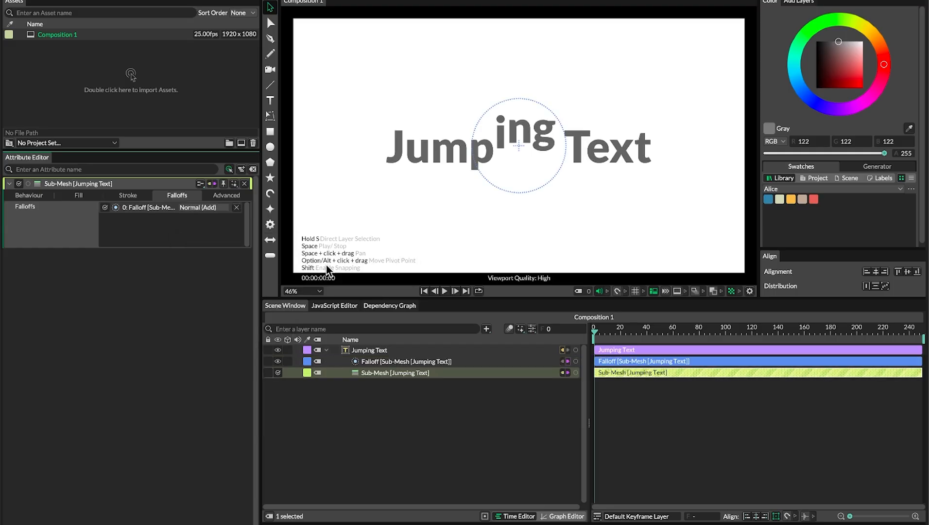
Try moving the falloff circle and changing the Sub-Mesh's X scale
drag(524, 163, 504, 155)
click(395, 373)
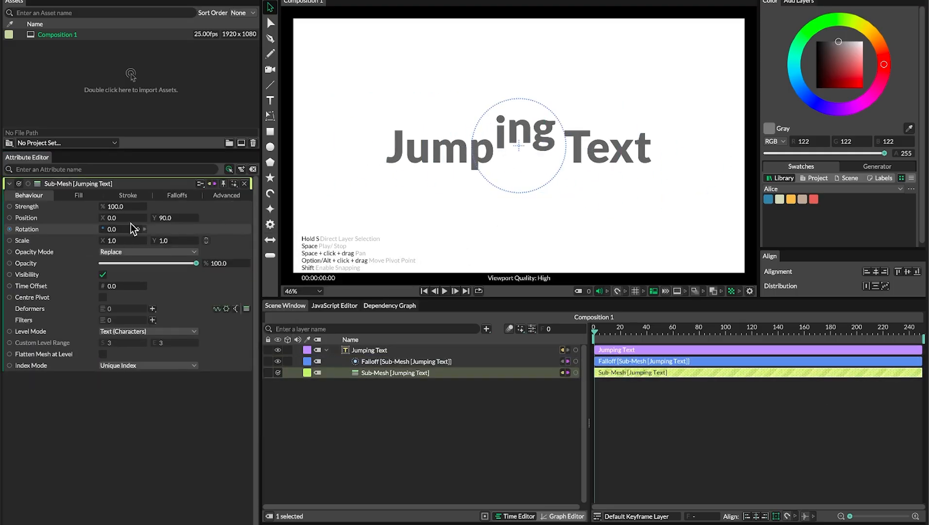
drag(124, 240, 183, 249)
key(super+z)
Scale the falloff circle uniformly to 2.89 and test sliding it horizontally over the text
click(391, 361)
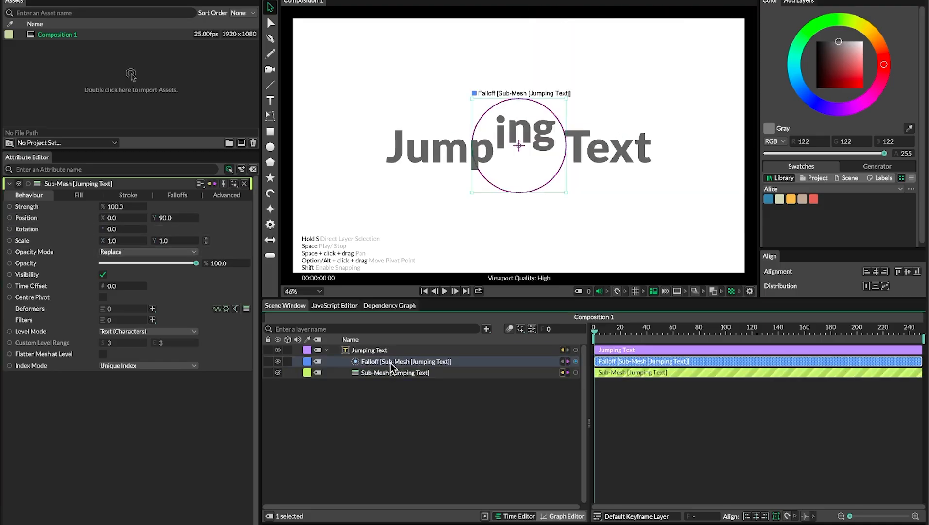
drag(124, 233, 226, 243)
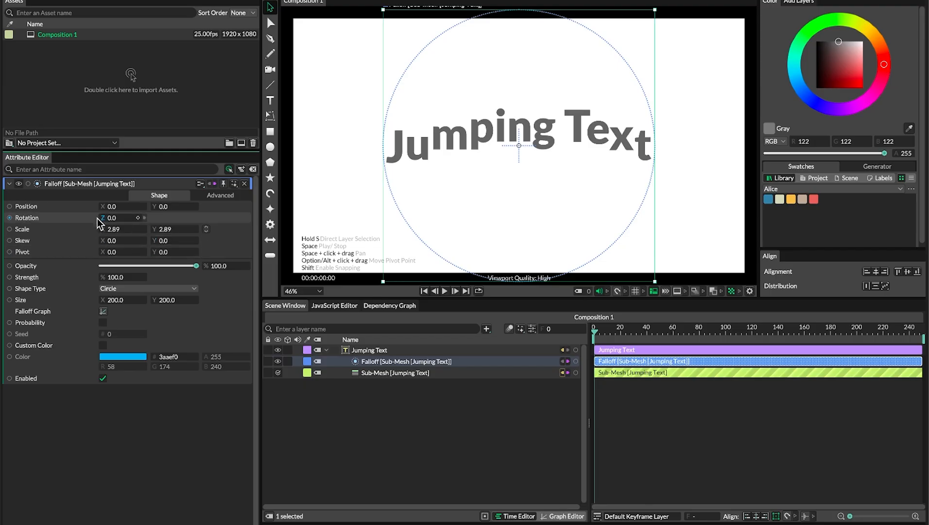
drag(124, 209, 178, 220)
key(ctrl+z)
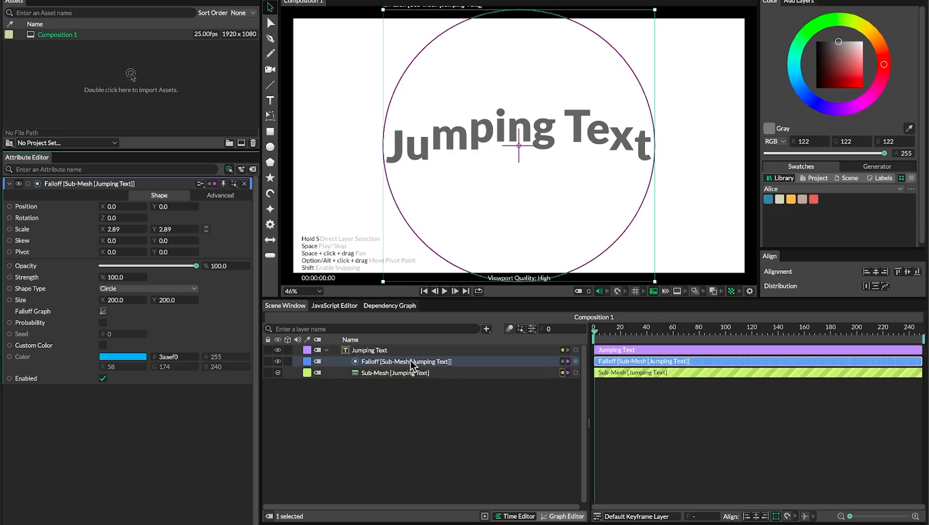
Nest the falloff under the Sub-Mesh and drive its X position with a Frame behaviour placed above it in the hierarchy
drag(414, 362, 416, 373)
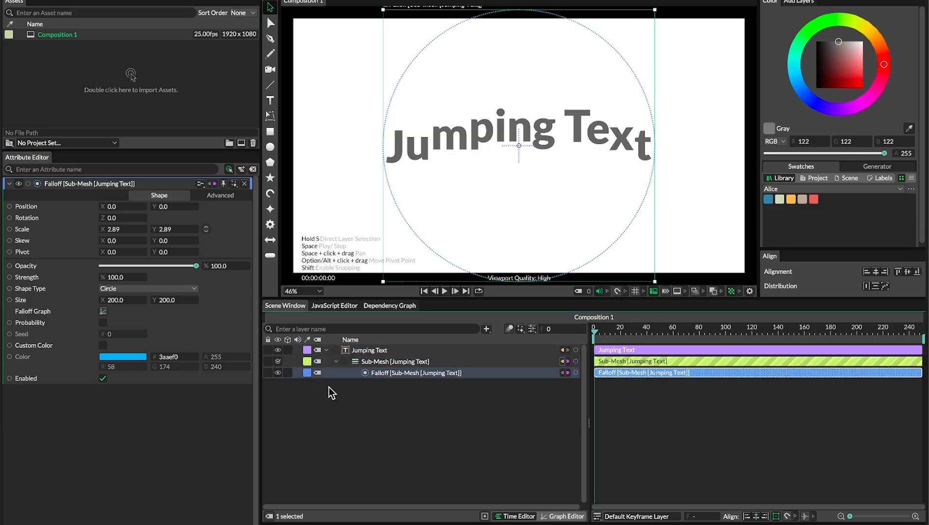
right_click(73, 207)
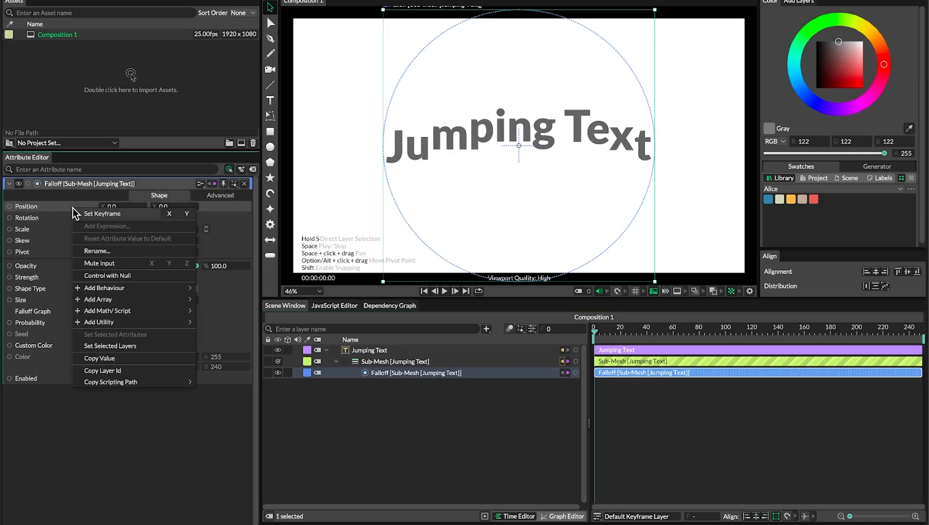
mouse_move(121, 284)
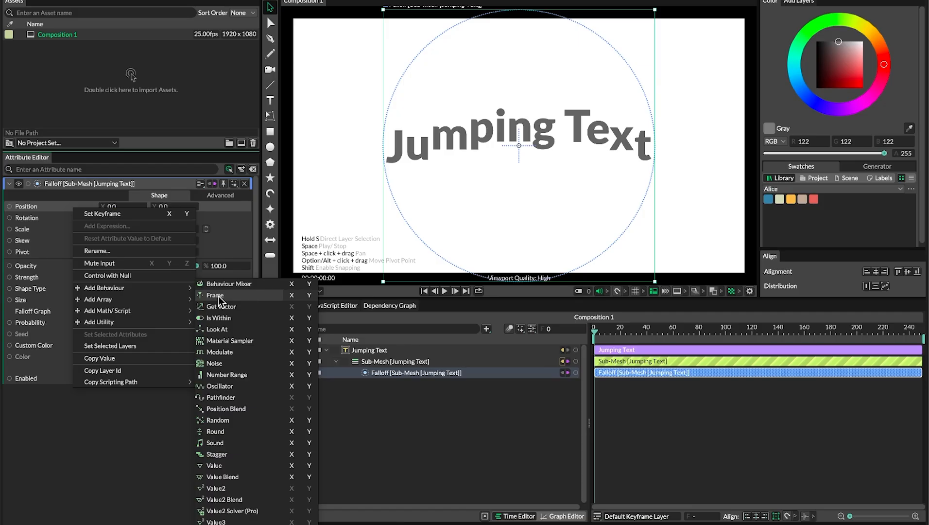
click(293, 296)
drag(392, 387, 421, 375)
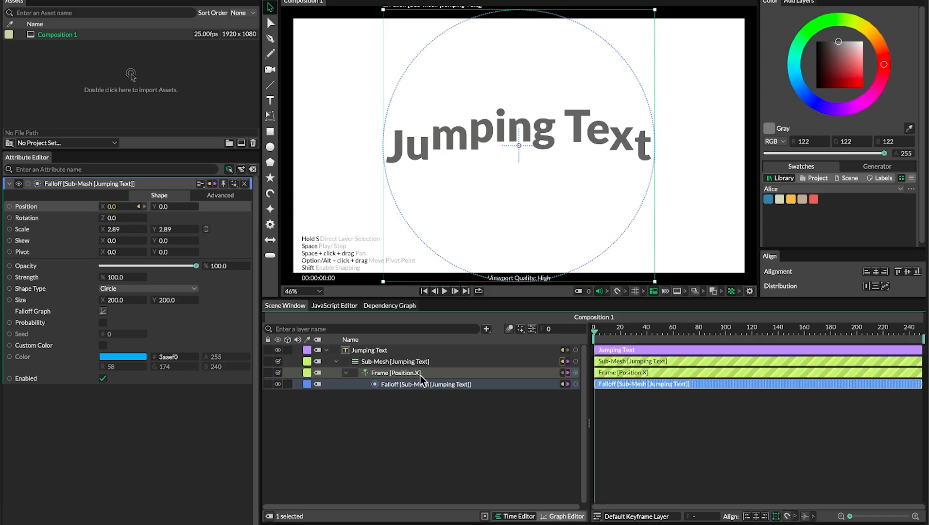
Set the Frame behaviour's value to 60 and its offset to -1170, and play back the animation
click(420, 373)
click(112, 218)
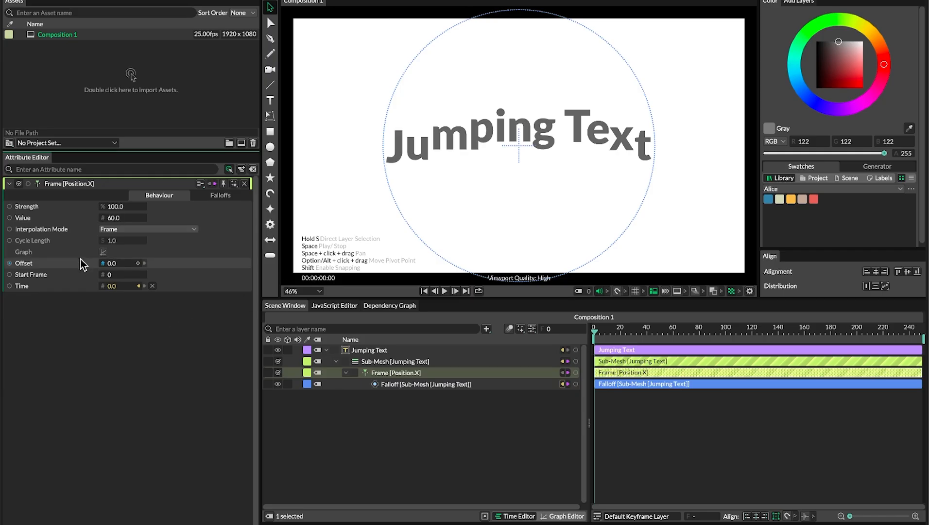
drag(120, 264, 58, 264)
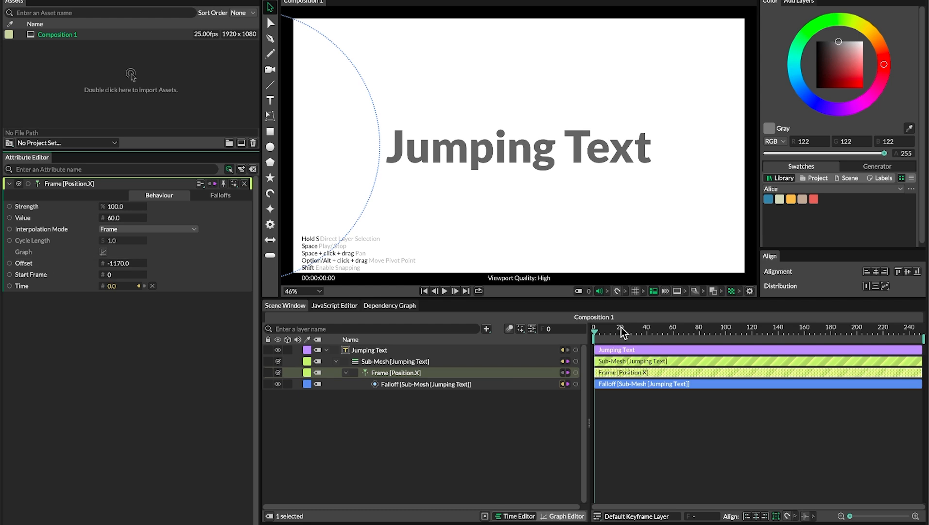
key(space)
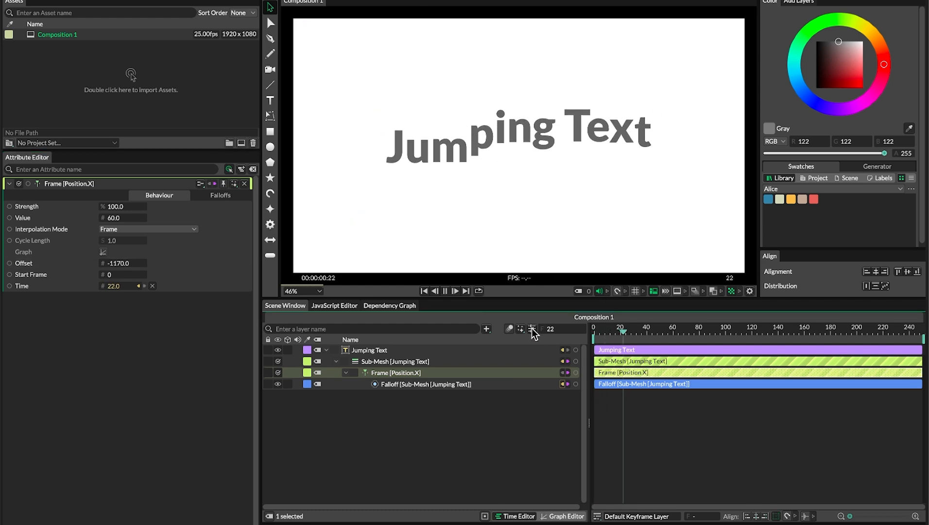
key(space)
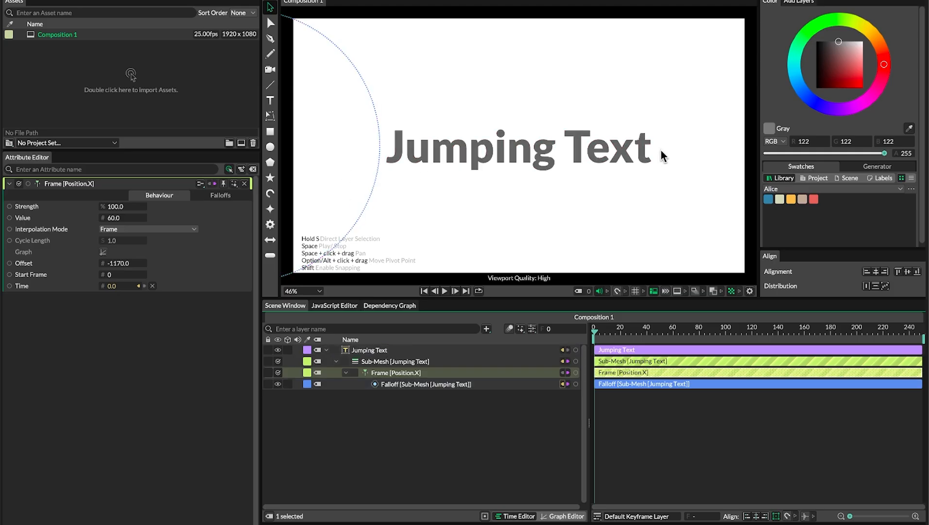
Replay the falloff's movement and keyframe the Frame behaviour's offset at frame 0
key(space)
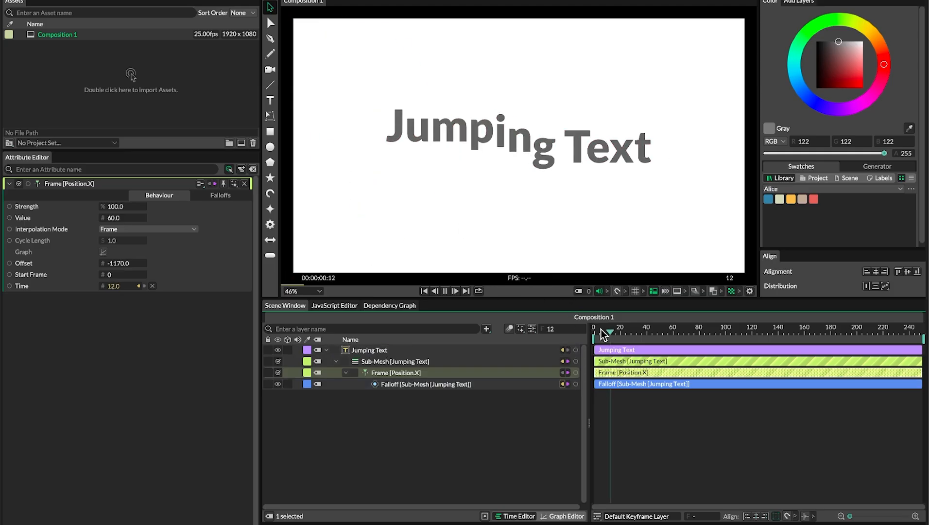
key(space)
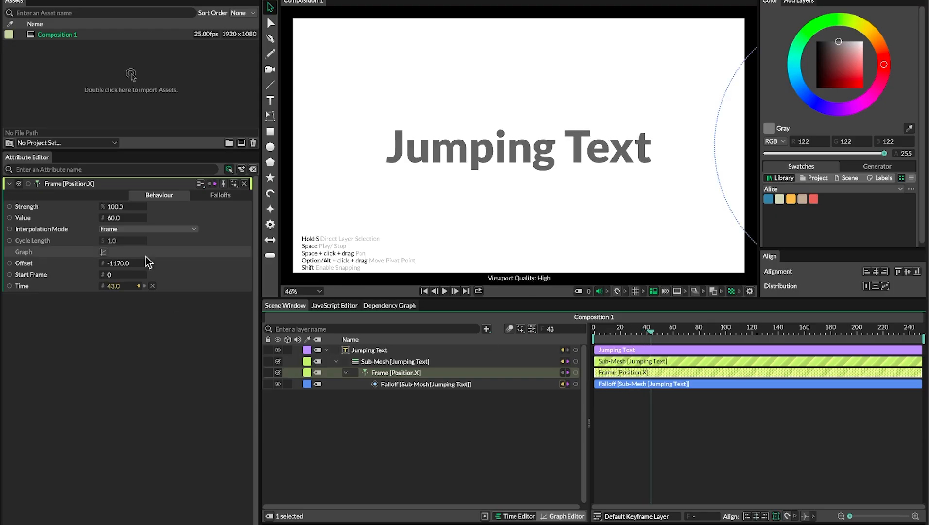
key(Home)
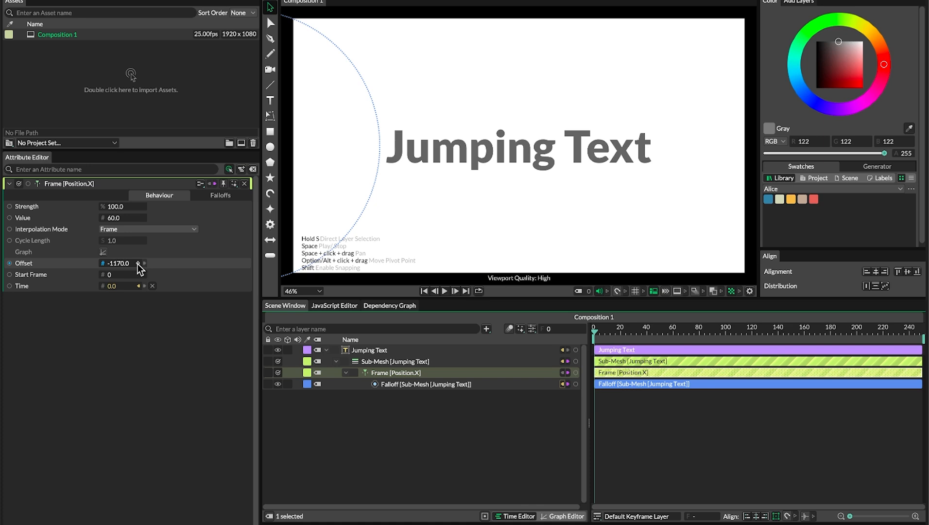
click(138, 264)
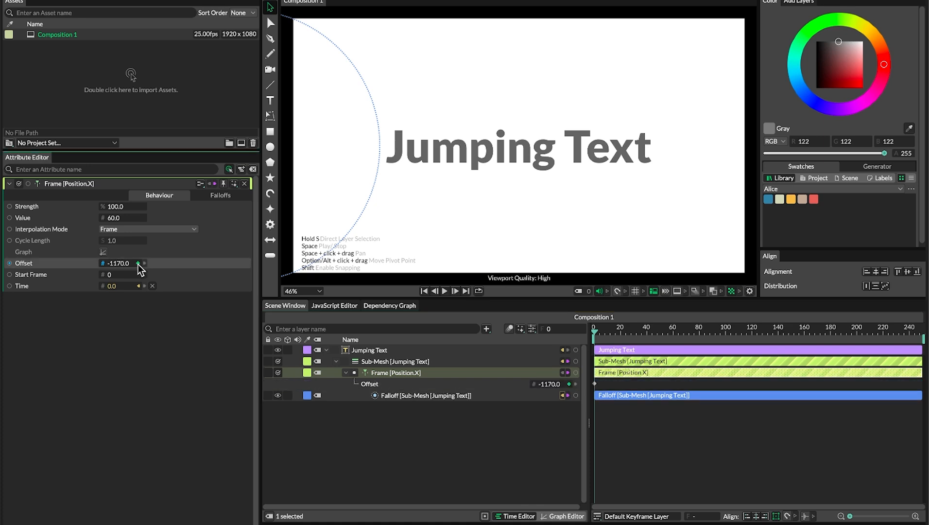
Keyframe the Frame behaviour's offset at frame 57 with a value of -4560
drag(608, 334, 644, 335)
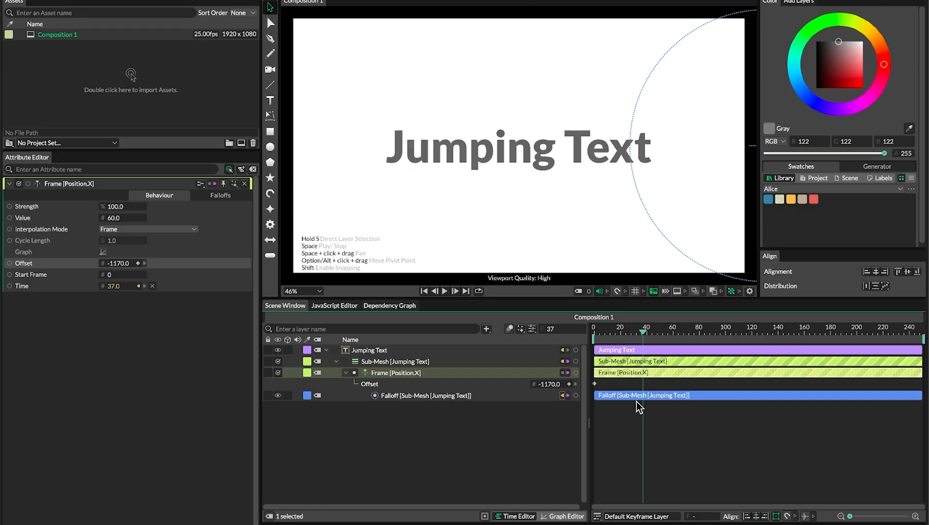
key(space)
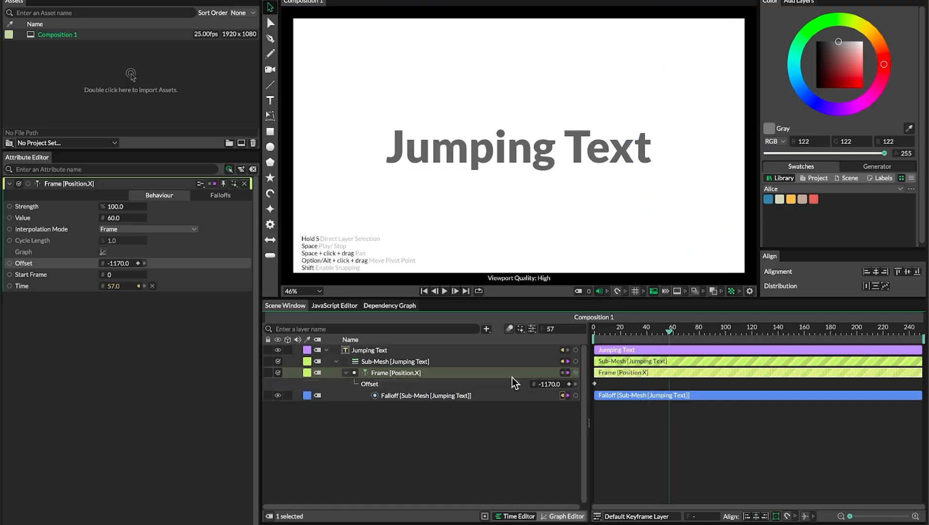
click(569, 384)
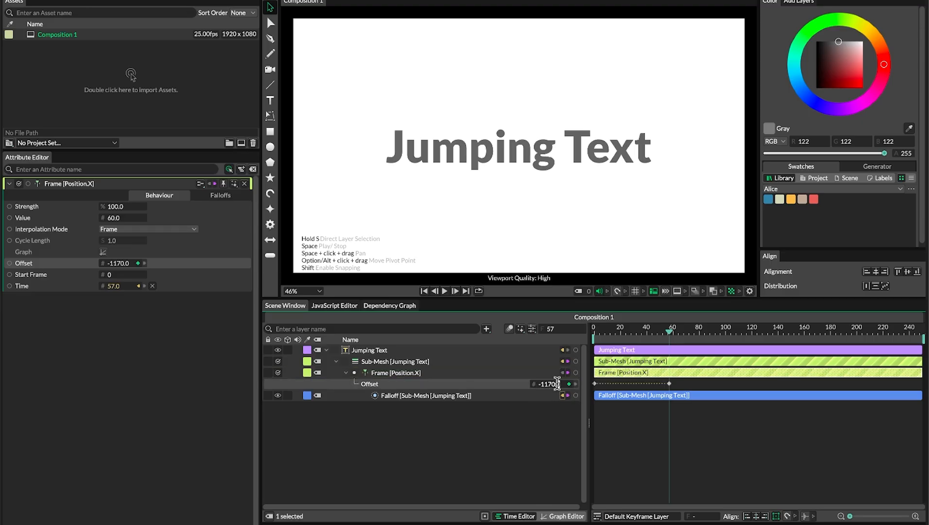
click(520, 421)
drag(555, 385, 374, 387)
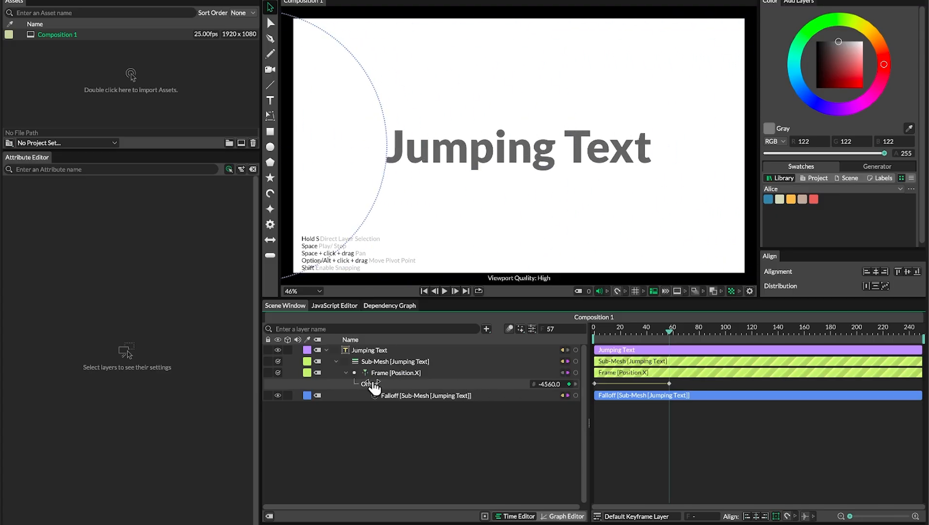
Set the curve interpolation of the offset's keyframe at frame 0 to Step and play back the animation from the start
click(594, 384)
right_click(594, 384)
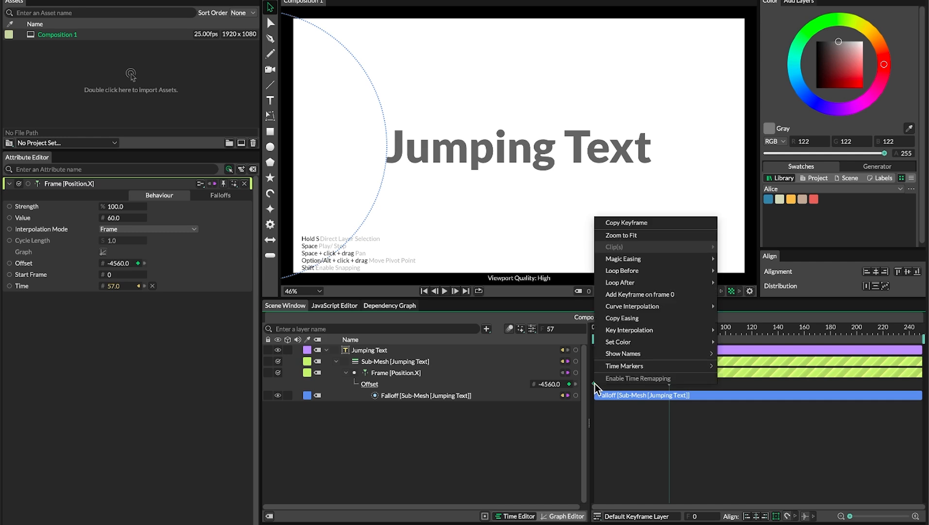
mouse_move(651, 312)
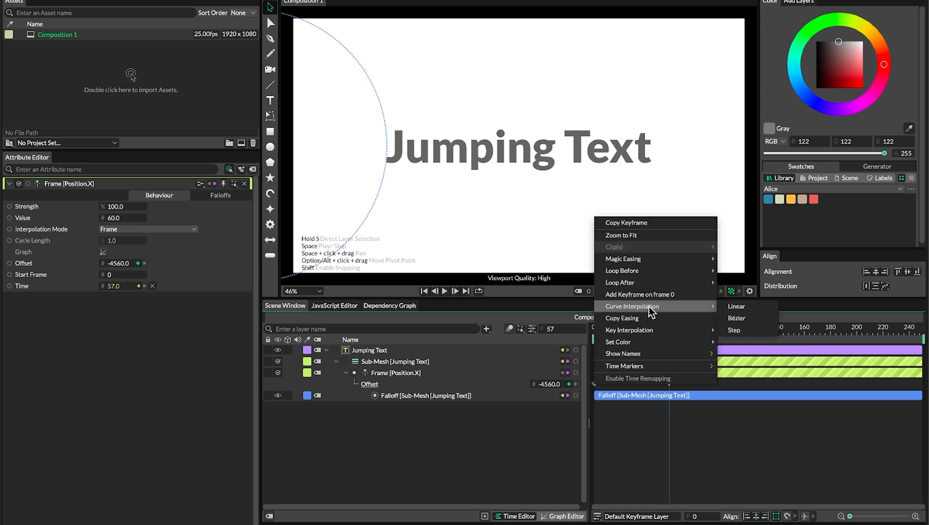
click(741, 329)
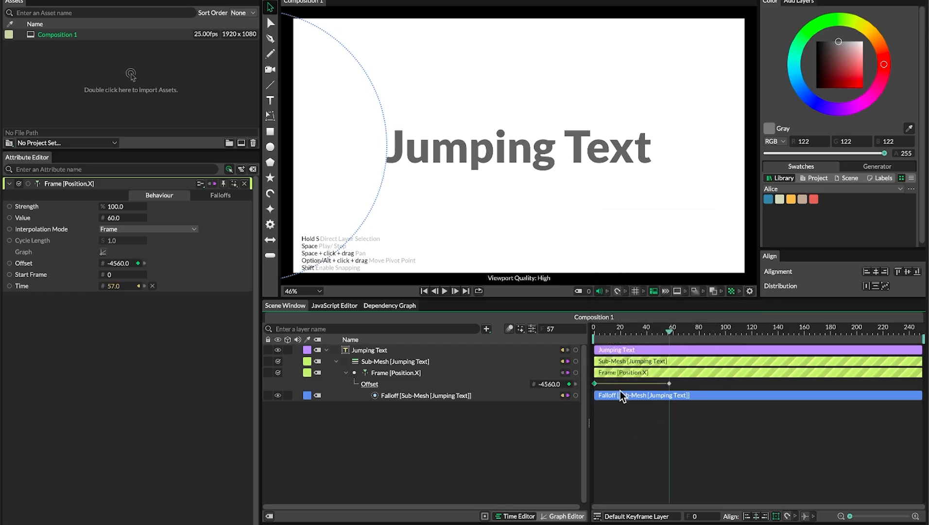
drag(633, 335, 458, 329)
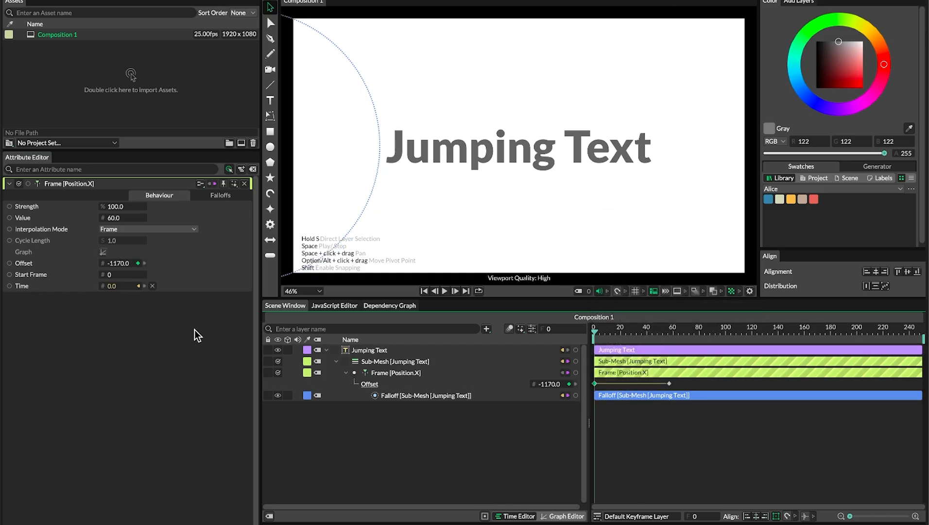
key(space)
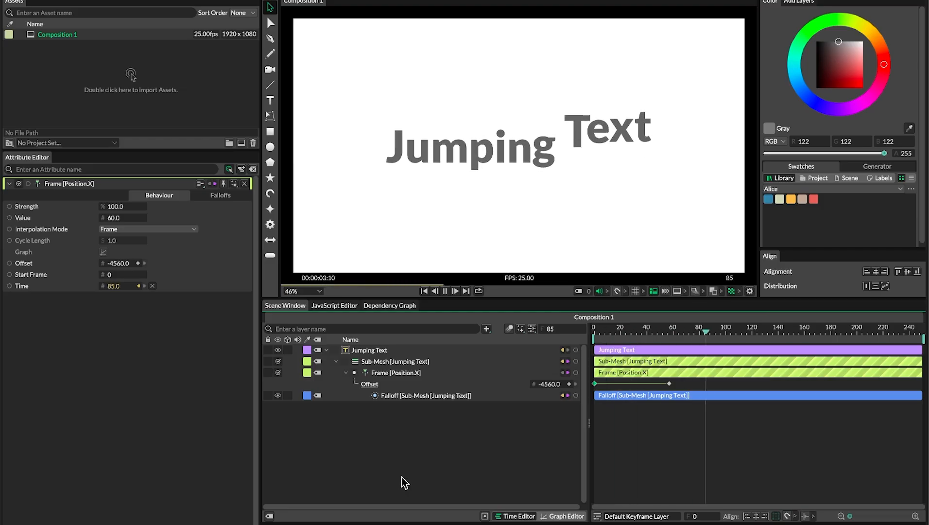
key(space)
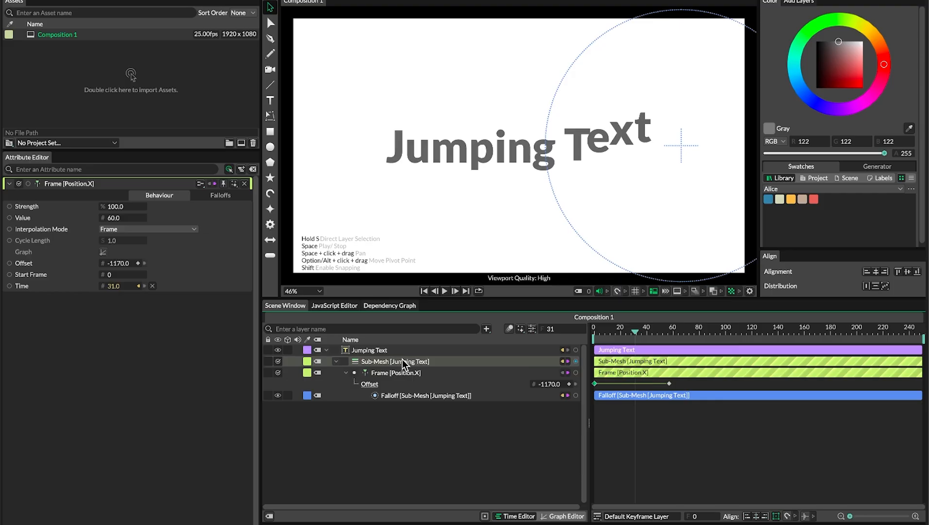
Reshape the falloff's graph into a rounded curve that drops steeply at its end, and play back the animation
click(433, 397)
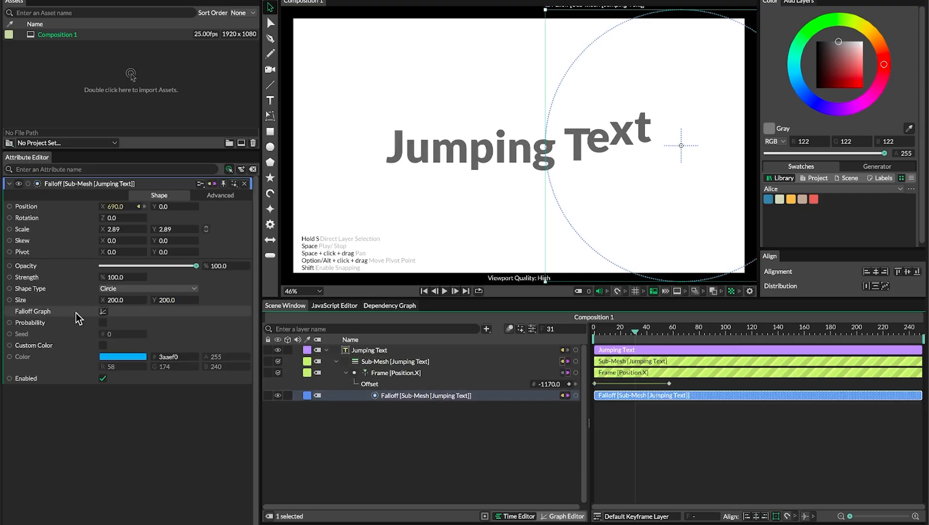
click(104, 312)
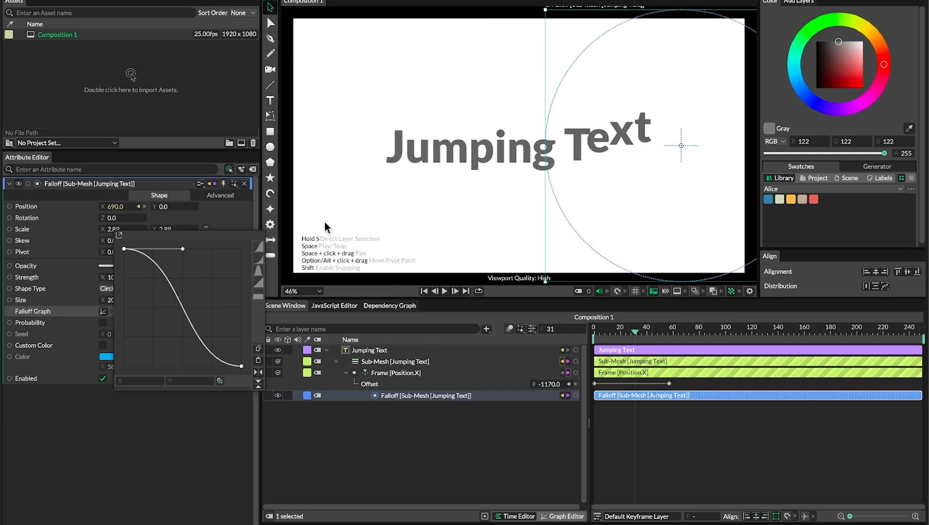
click(241, 366)
drag(183, 367, 243, 298)
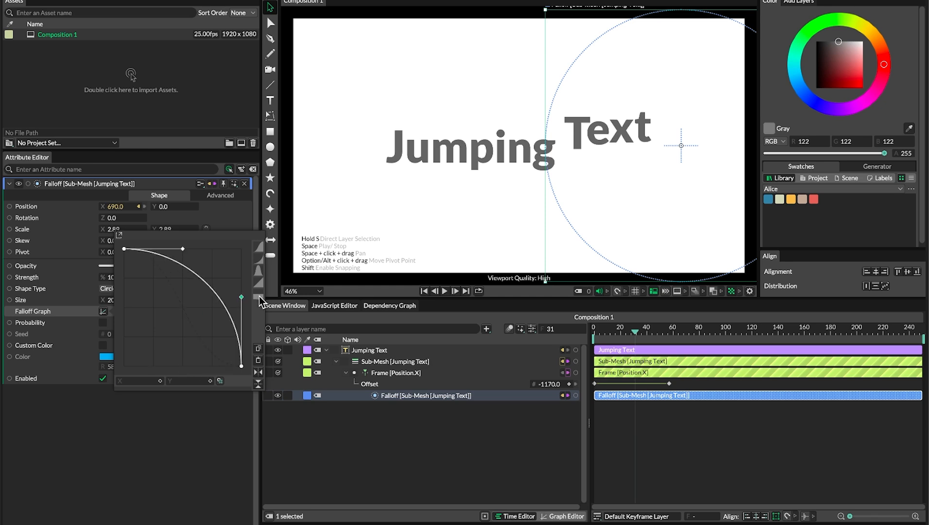
drag(184, 253, 165, 252)
drag(242, 298, 250, 312)
drag(620, 334, 457, 329)
key(space)
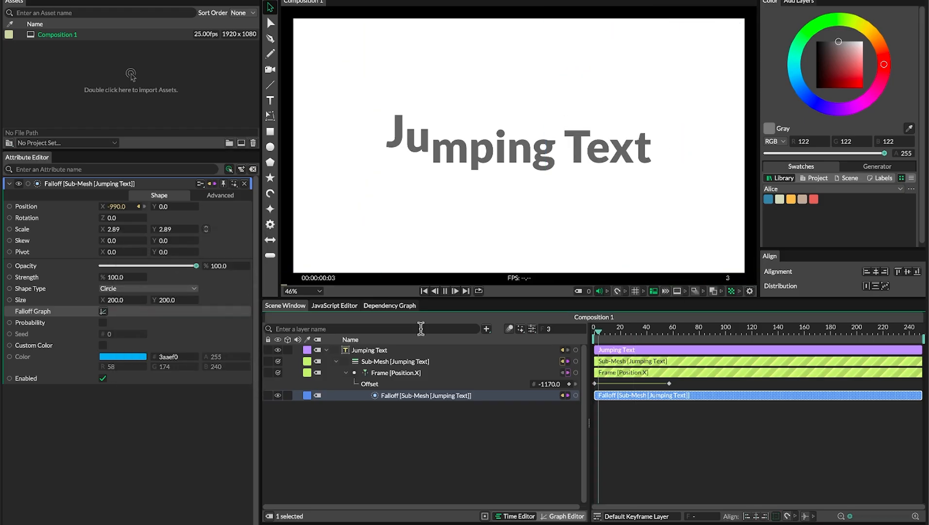
key(space)
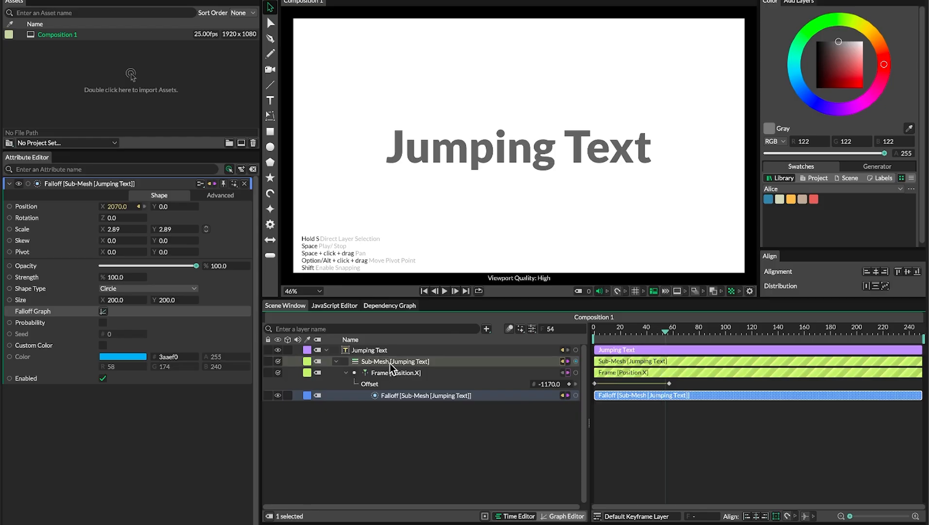
Set the Sub-Mesh's scale to 1.2 on both axes and play back the animation
click(395, 362)
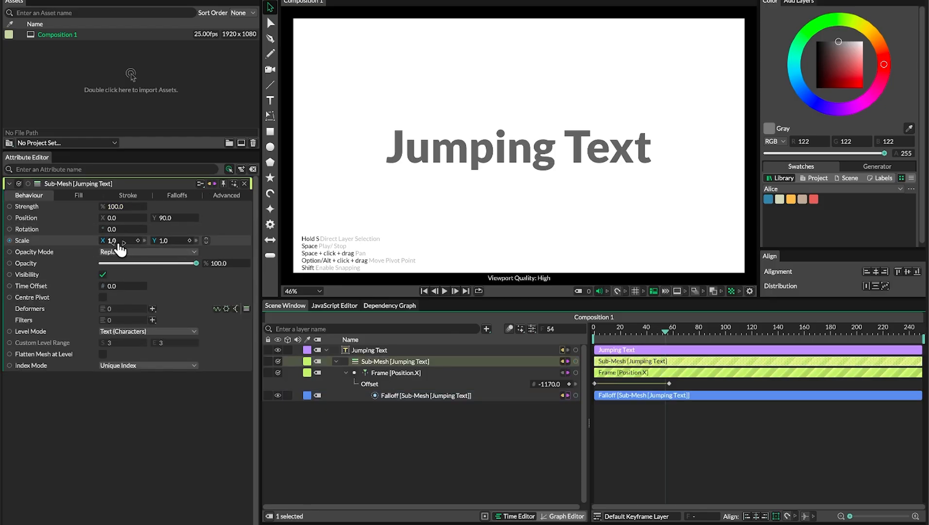
drag(113, 242, 121, 245)
click(659, 330)
key(space)
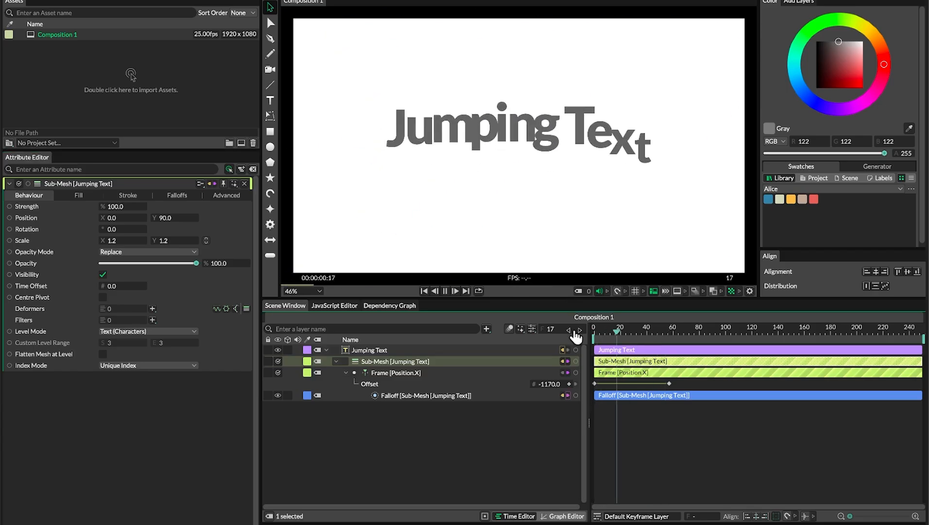
key(space)
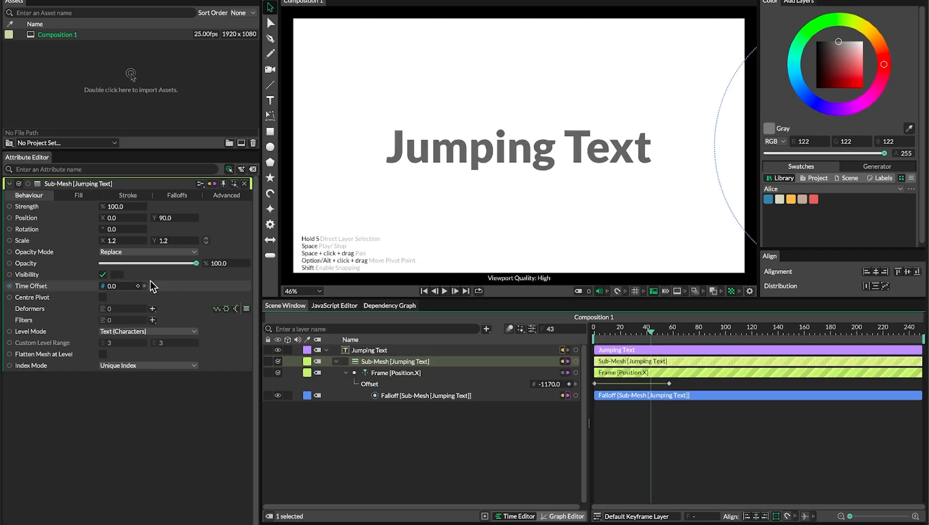
Enable Centre Pivot on the Sub-Mesh and replay the animation from the start
click(104, 298)
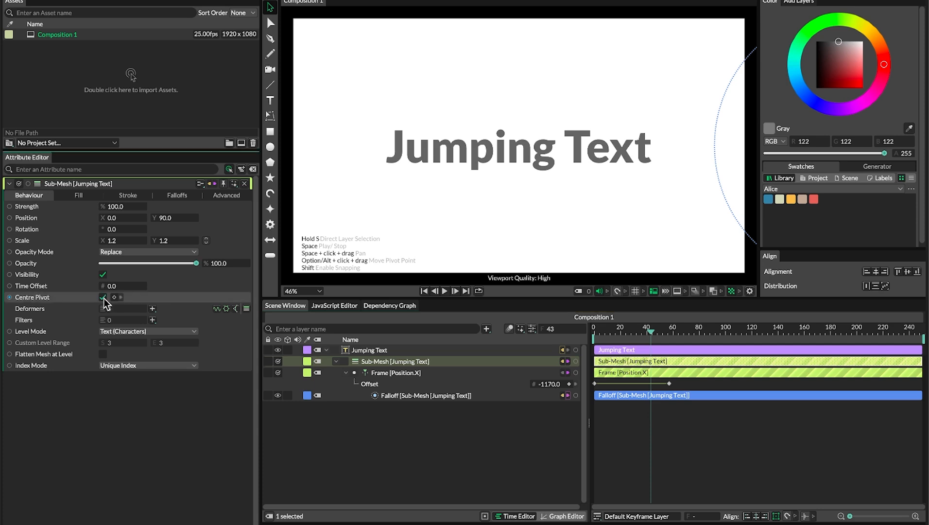
drag(651, 331, 585, 329)
key(space)
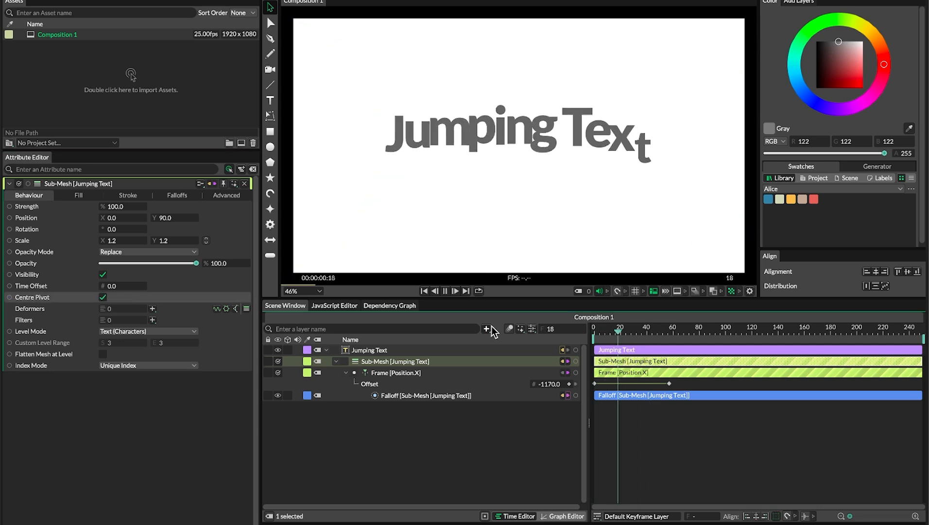
key(space)
drag(610, 328, 550, 330)
key(space)
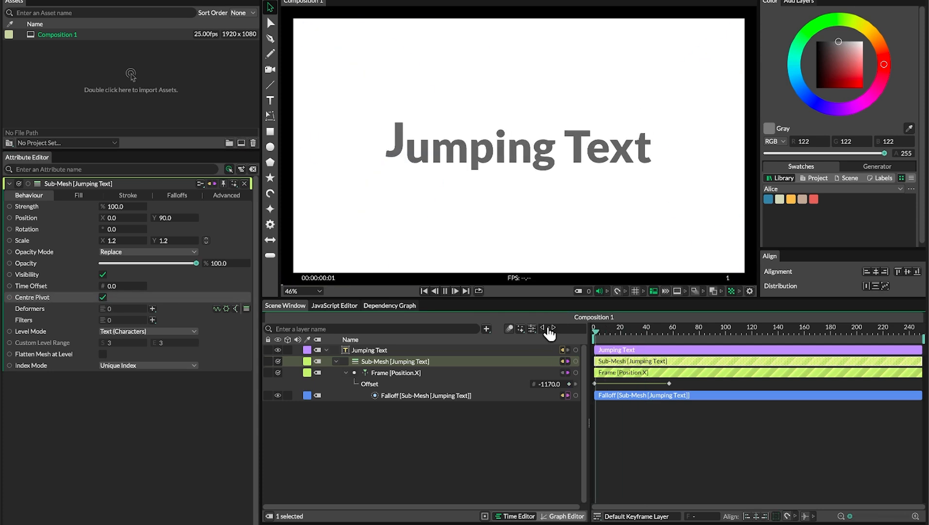
key(space)
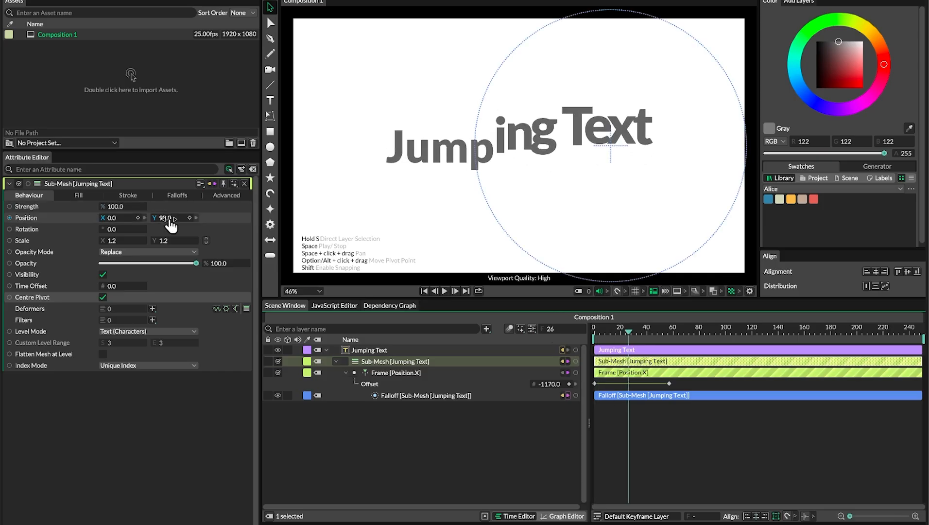
Set the Sub-Mesh's Y position to 137, preview the animation, and reduce the Y position to 130.2
drag(171, 223, 200, 223)
drag(604, 329, 384, 329)
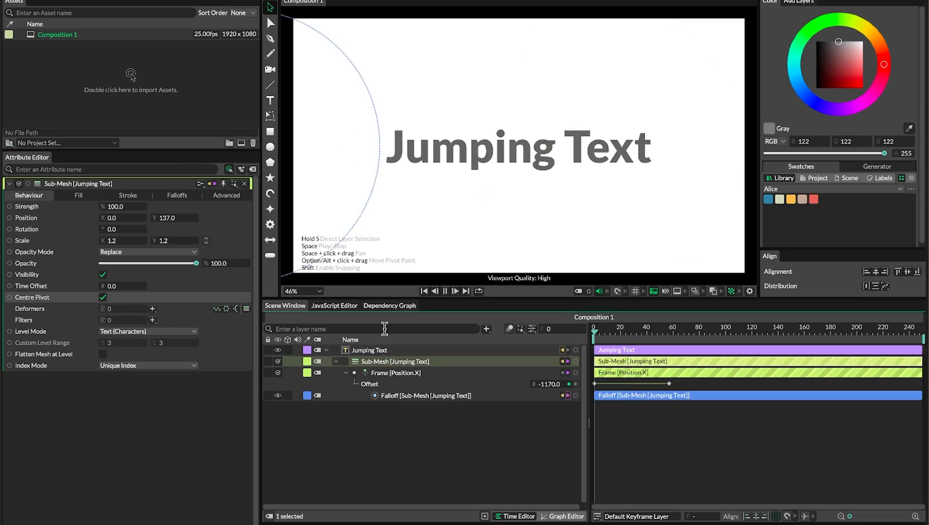
key(space)
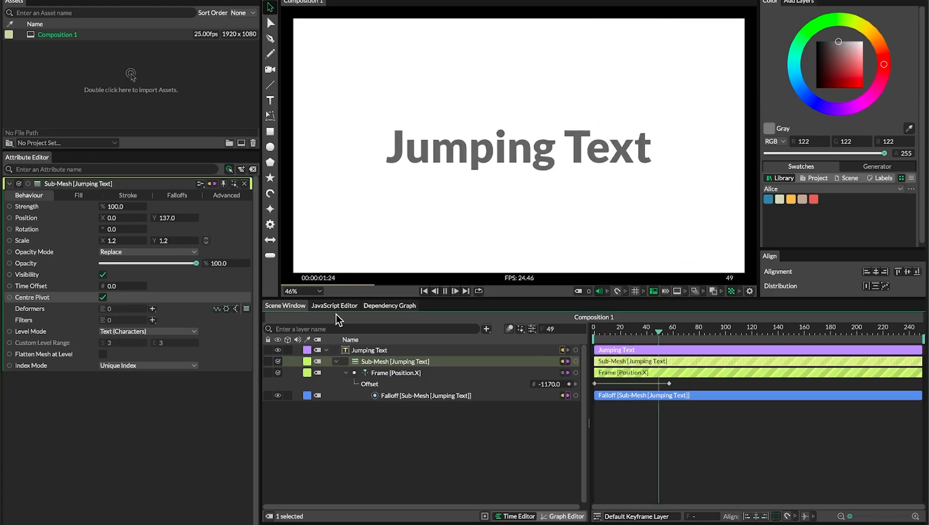
key(space)
drag(165, 219, 130, 225)
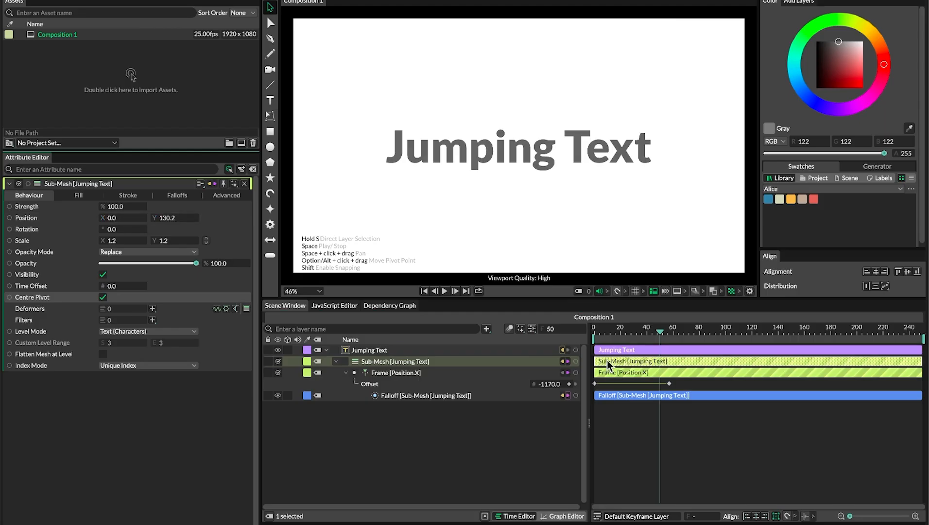
Enable Replace Fill for the Sub-Mesh
click(685, 445)
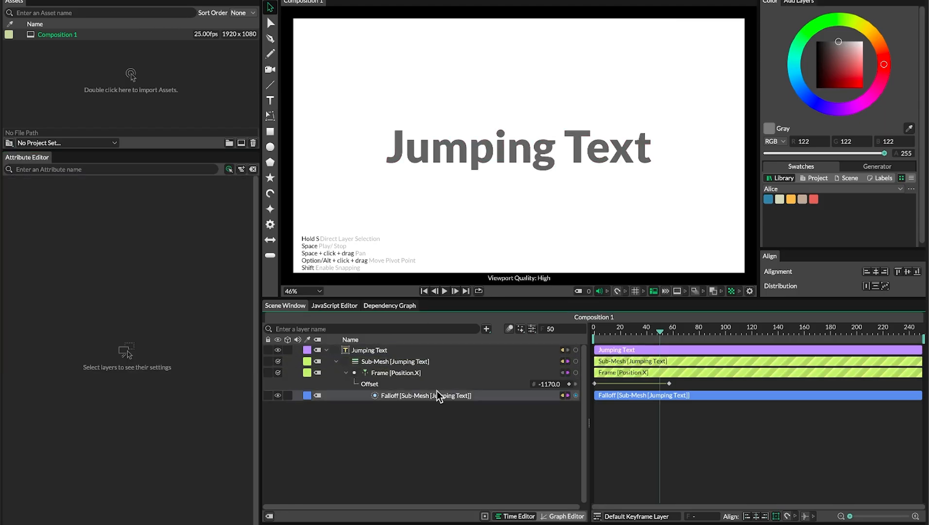
click(417, 366)
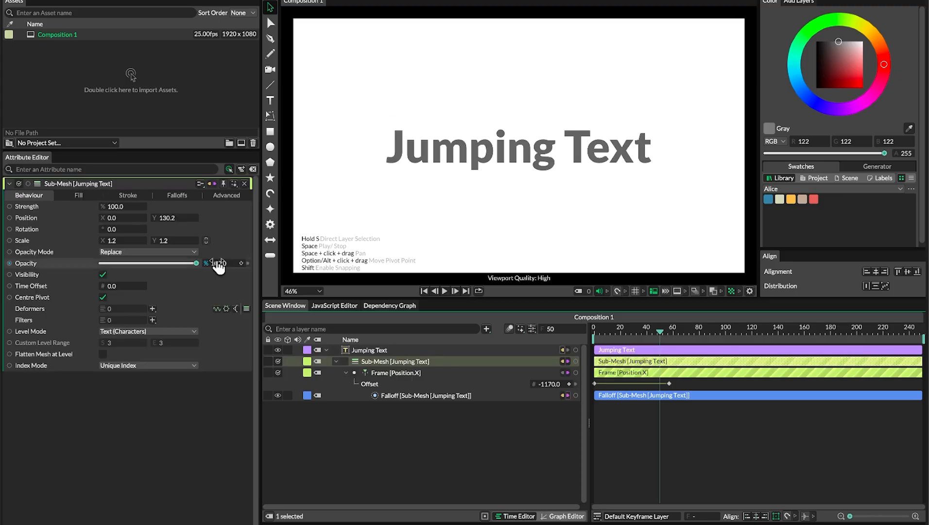
click(75, 198)
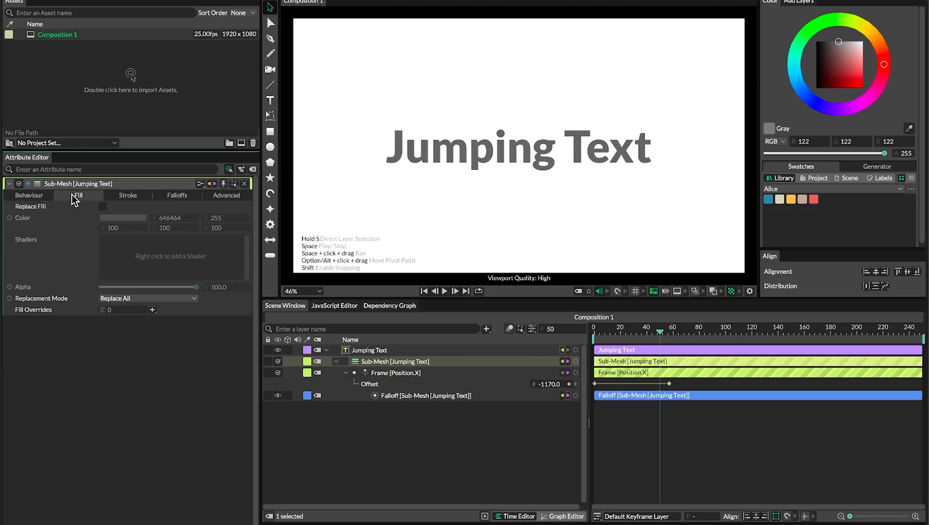
click(103, 207)
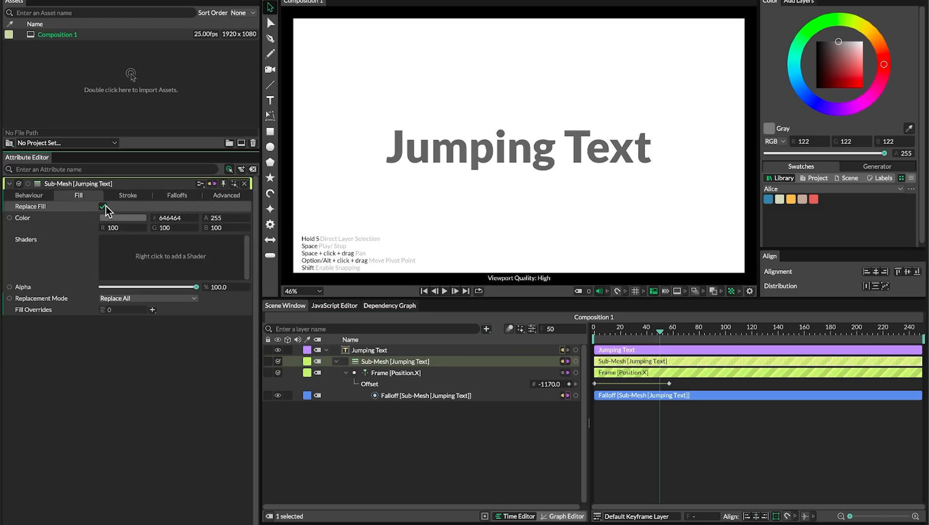
click(358, 454)
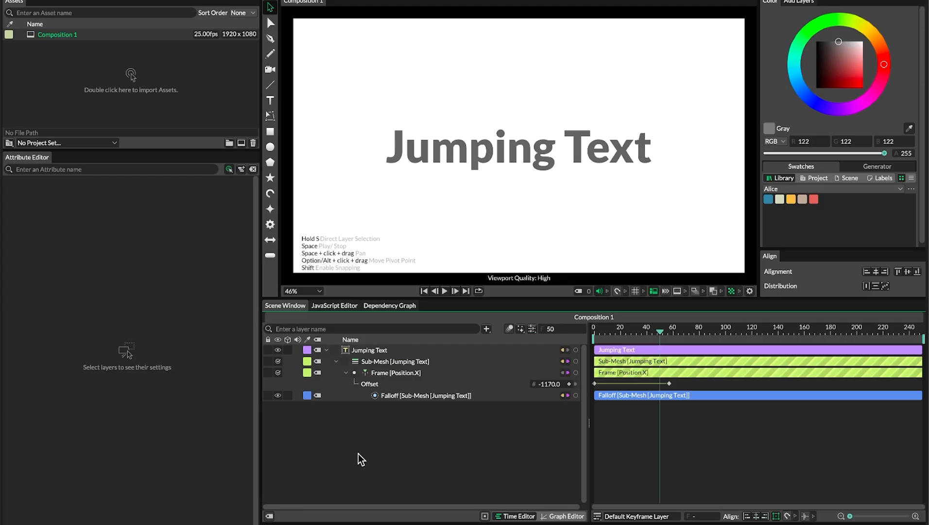
Create a Color Array and add three more colours to it
key(super+period)
text(array)
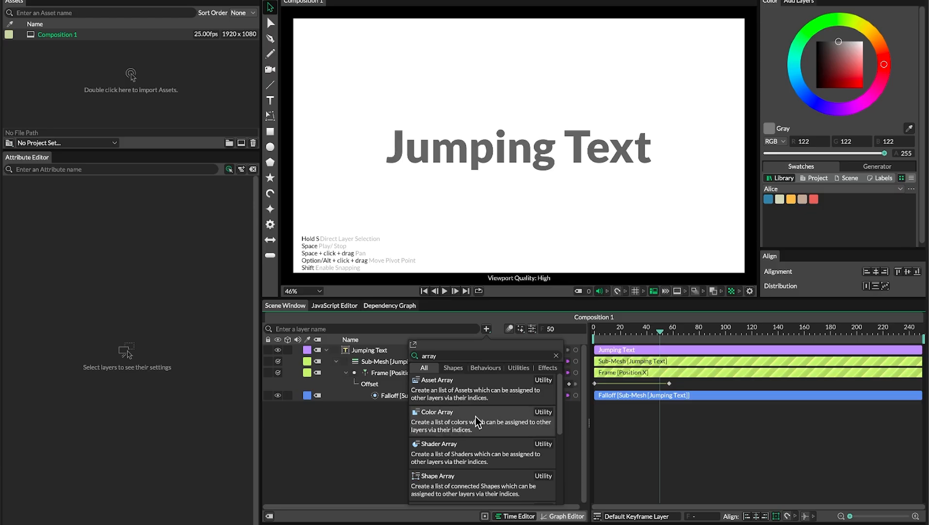
click(476, 417)
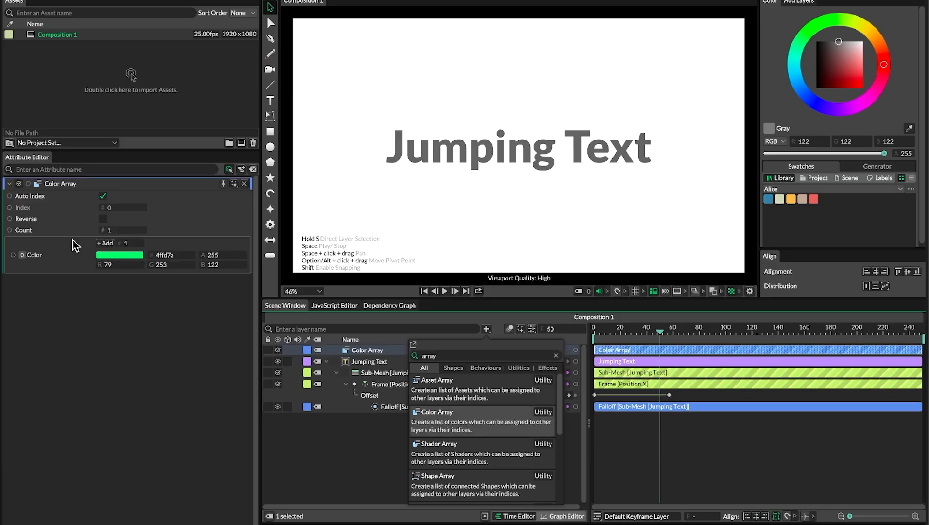
click(104, 242)
click(104, 243)
click(104, 243)
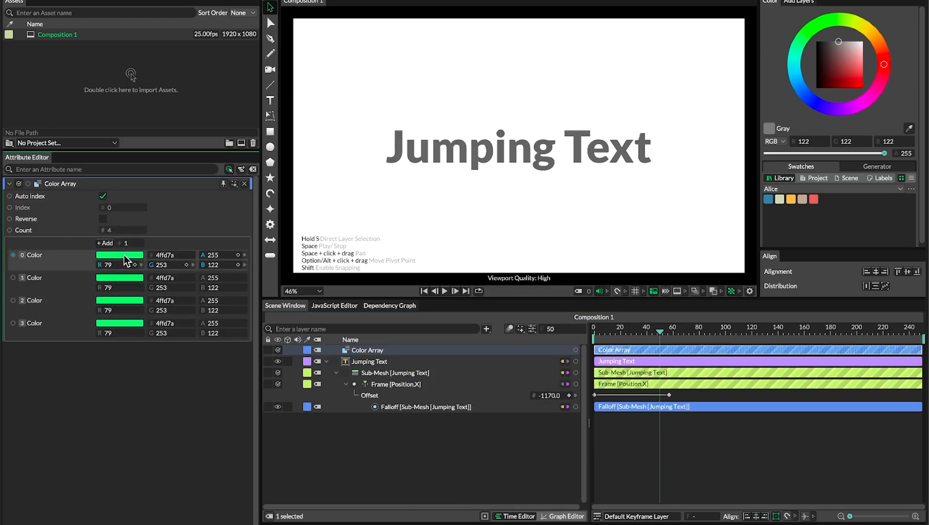
Set the Color Array's first colour to black (000000), and delete the Color Array
click(124, 254)
drag(106, 166, 95, 173)
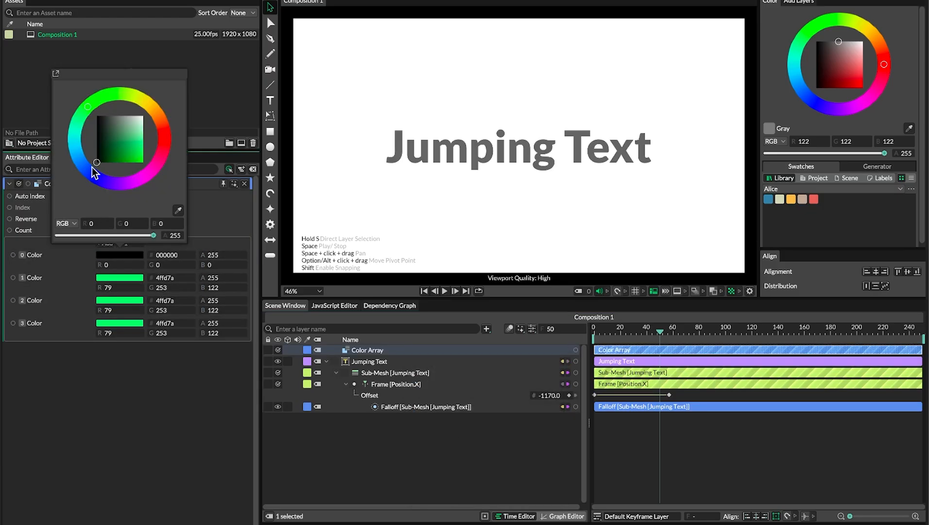
click(174, 408)
click(392, 350)
key(Delete)
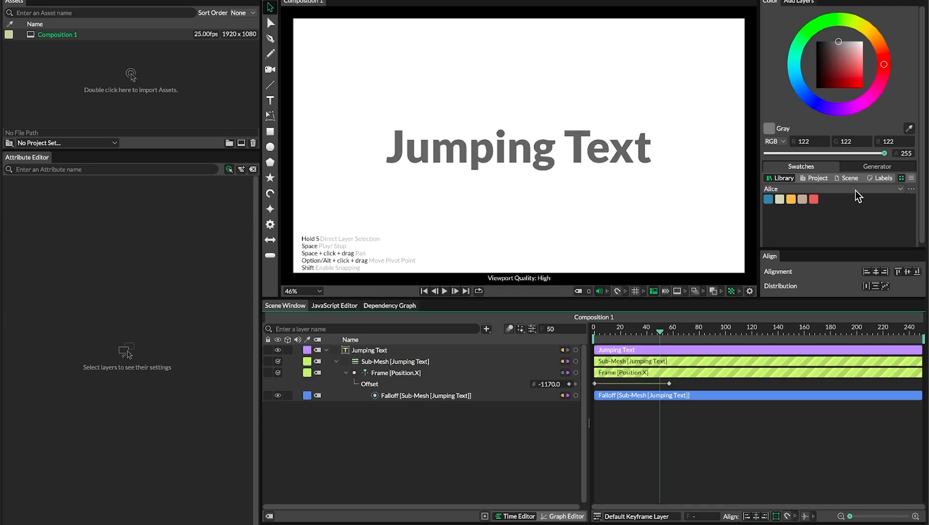
Create a Color Array from the Alice palette, nest it under the Sub-Mesh, and connect it to the Sub-Mesh's Fill Color
click(911, 189)
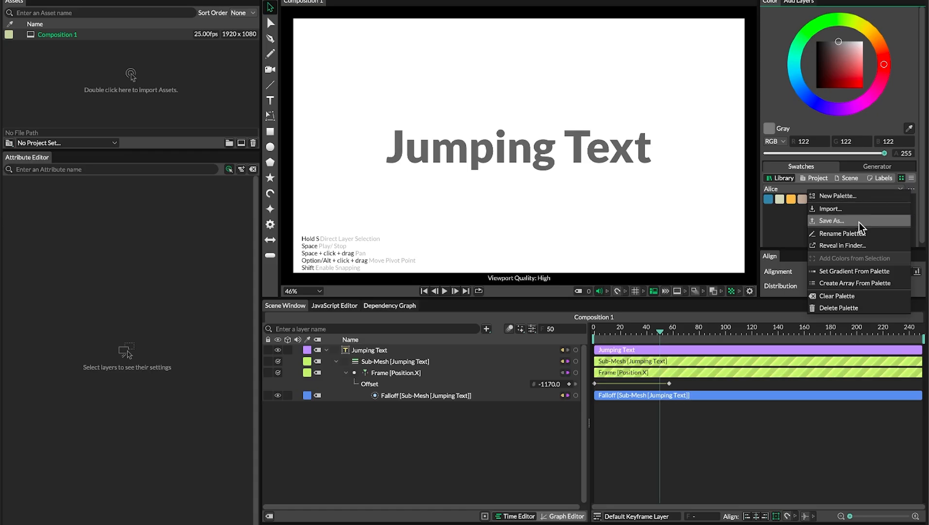
click(857, 285)
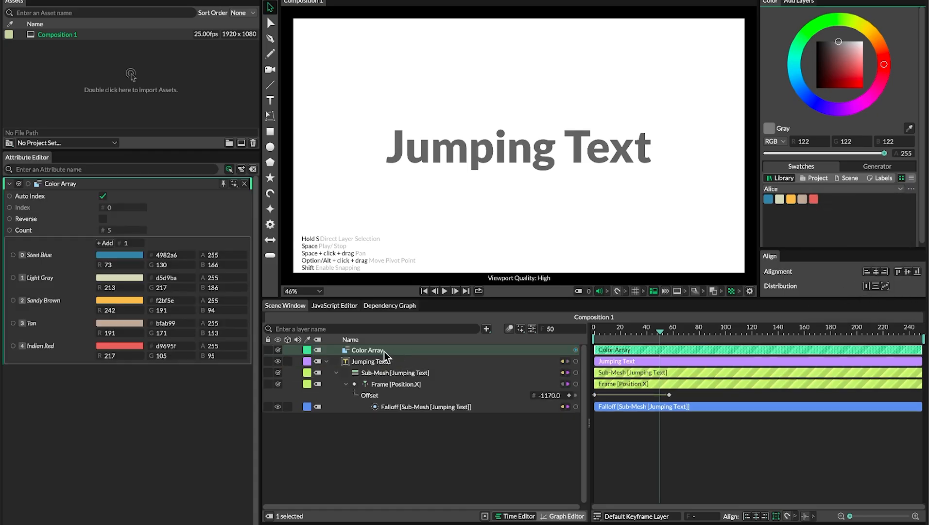
drag(384, 354, 412, 371)
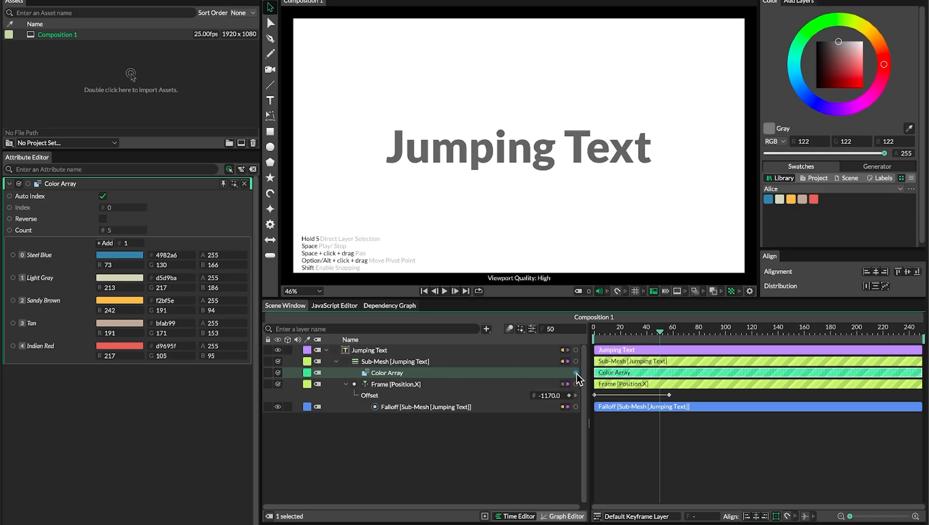
drag(576, 373, 401, 363)
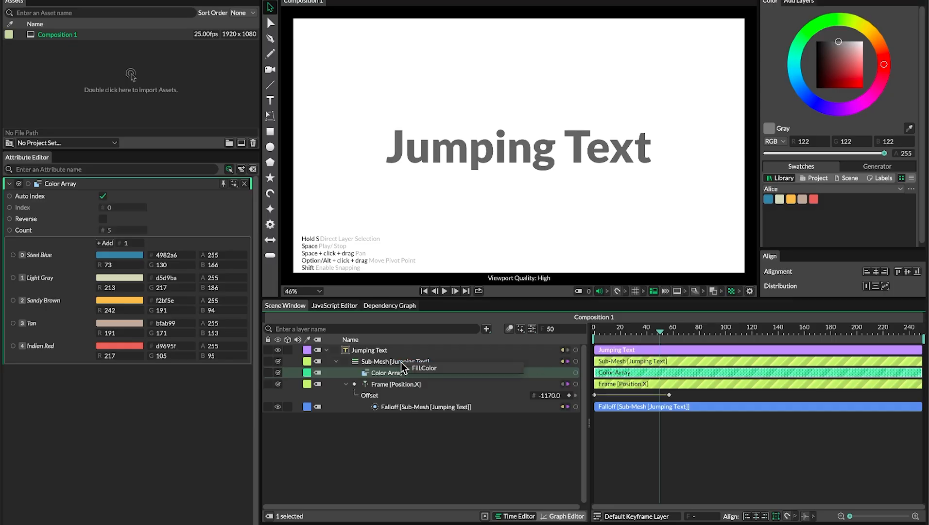
click(428, 370)
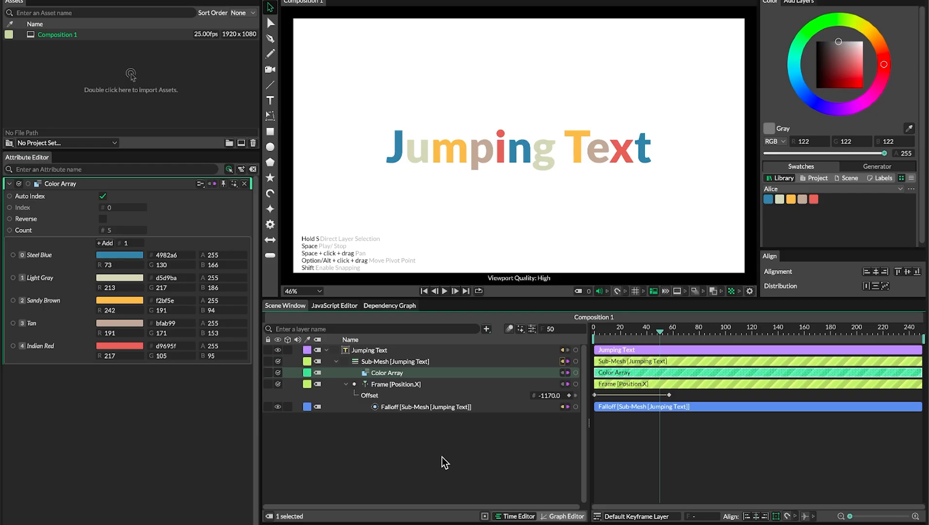
Set the Color Array's first colour to dark grey (2b2b2b)
click(104, 254)
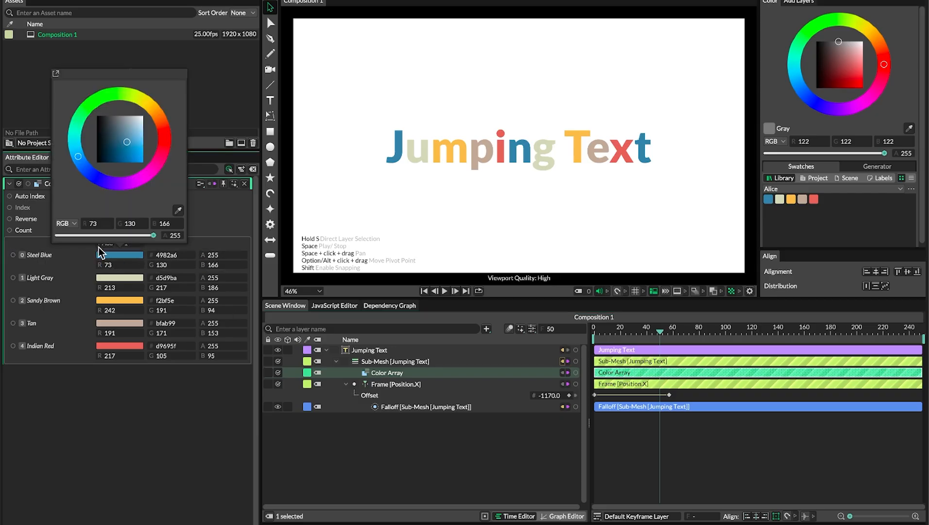
mouse_move(116, 140)
mouse_down()
mouse_move(95, 103)
mouse_move(104, 105)
mouse_up()
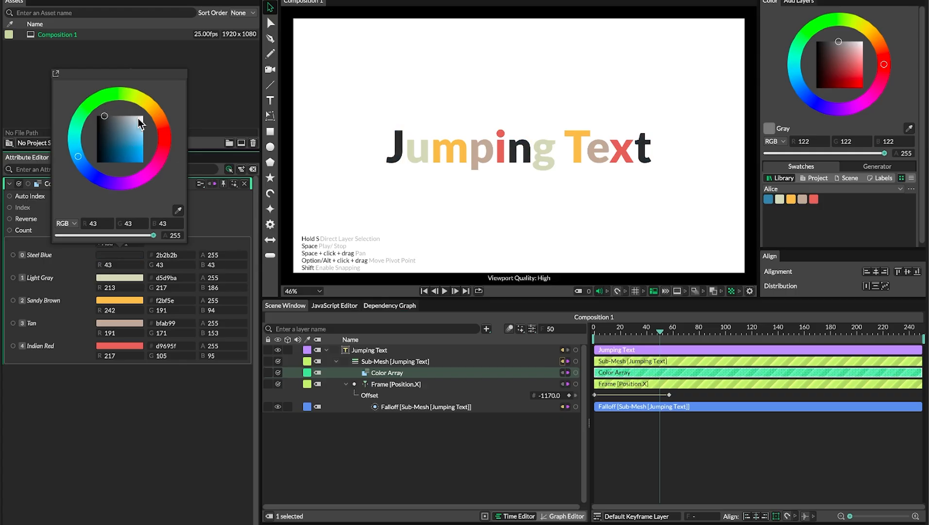
click(64, 268)
Set the Color Array's second colour to light blue (879fee) and its fourth colour to green (6fc483)
click(113, 278)
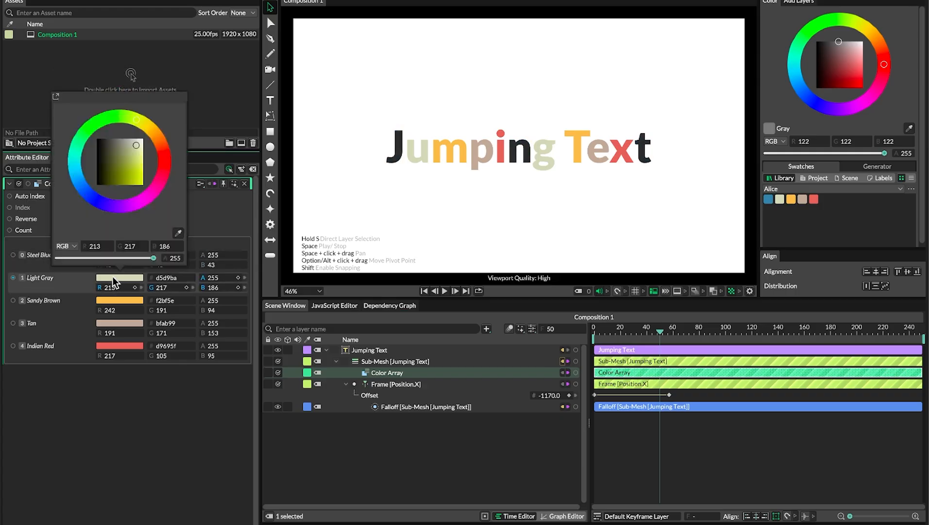
click(88, 194)
click(122, 150)
drag(121, 148, 143, 161)
click(132, 323)
click(84, 170)
drag(130, 206, 131, 204)
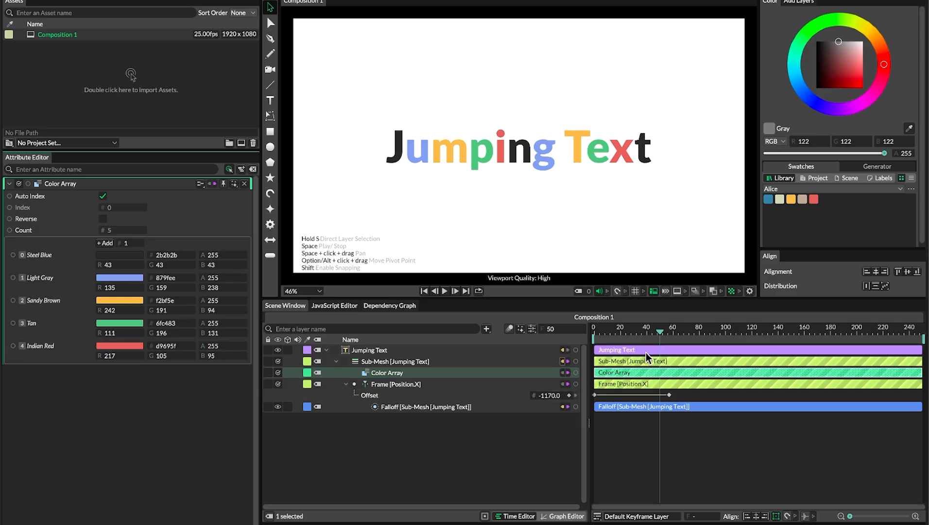
Disable the Color Array's Auto Index, add a Random behaviour to its Index, and nest that behaviour under the Color Array
drag(655, 327, 605, 336)
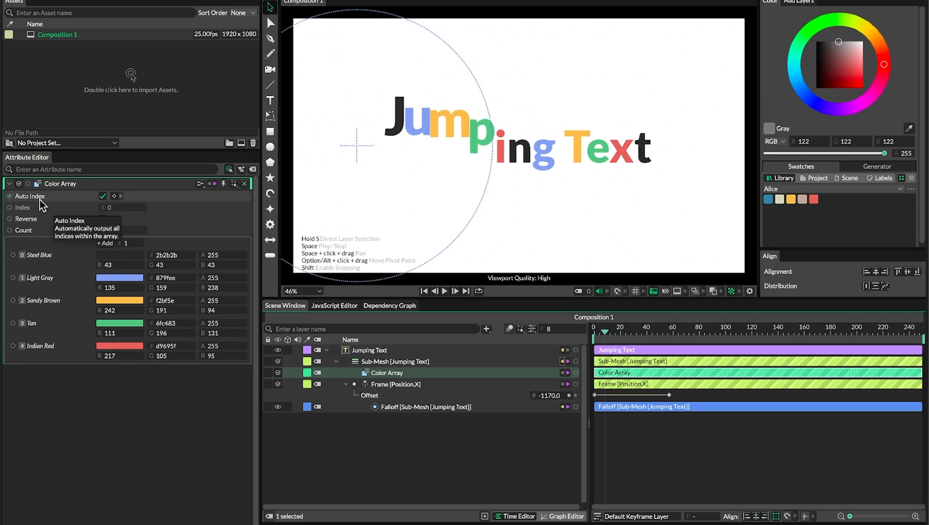
click(102, 196)
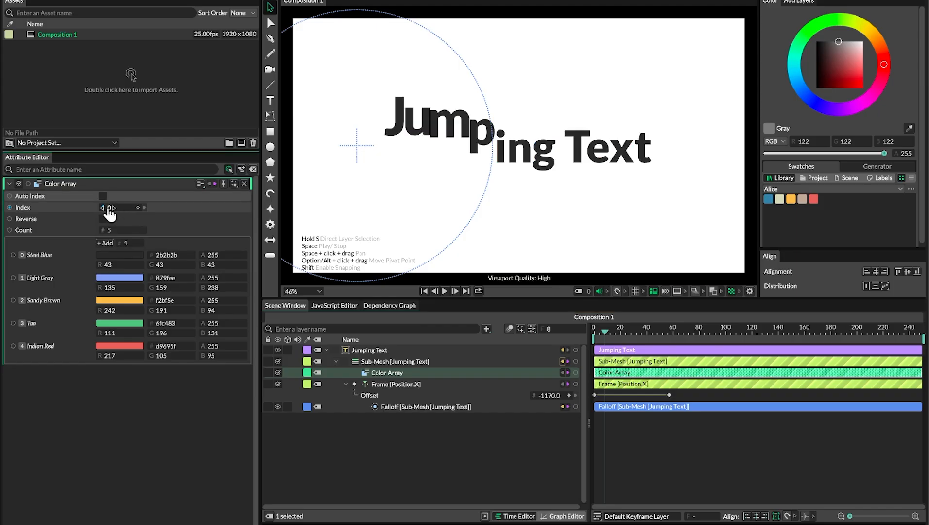
mouse_move(108, 209)
mouse_down()
mouse_move(135, 216)
mouse_move(113, 216)
mouse_up()
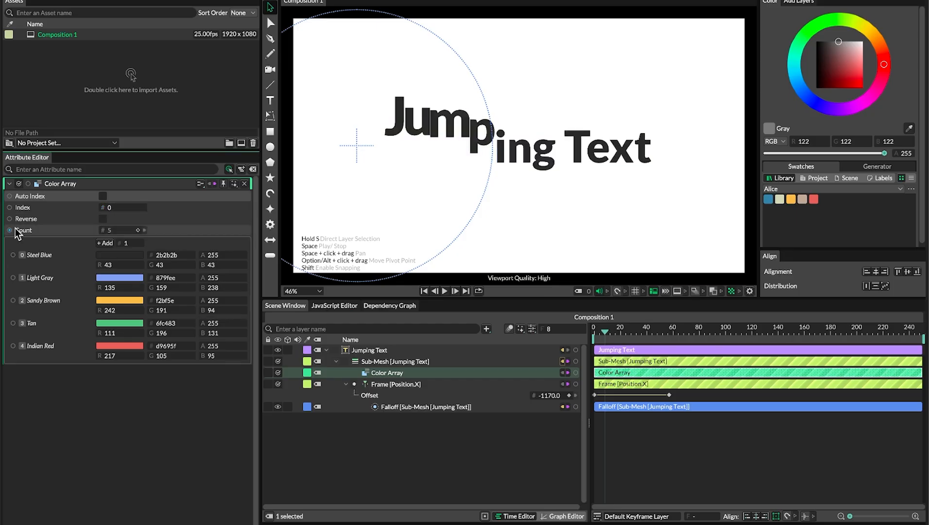
right_click(62, 208)
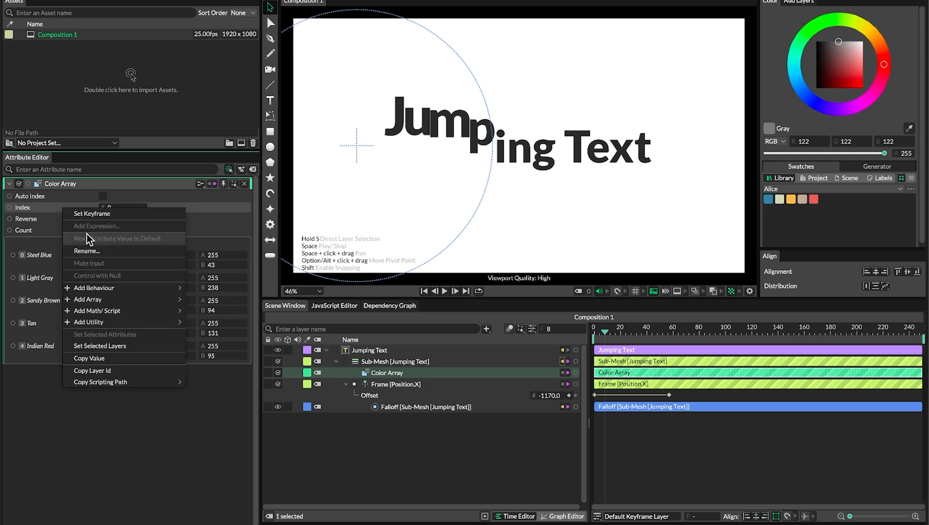
mouse_move(97, 288)
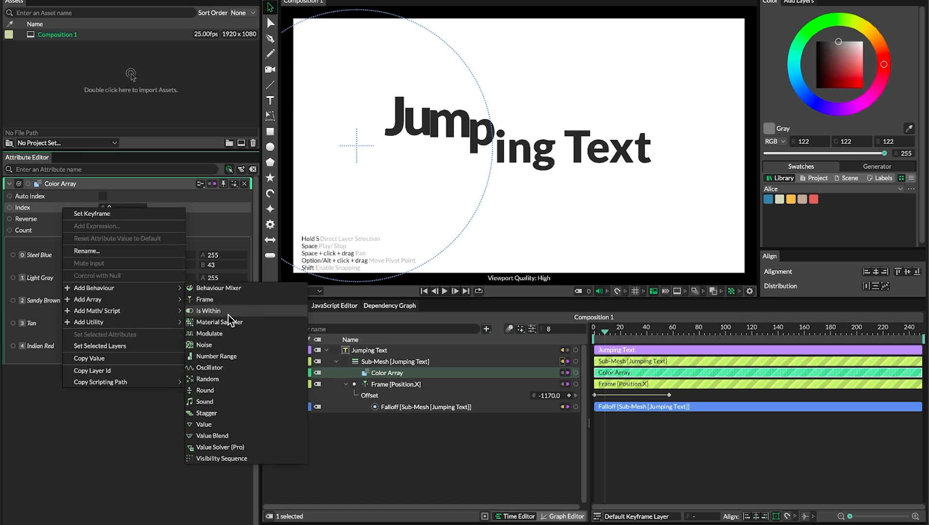
click(229, 379)
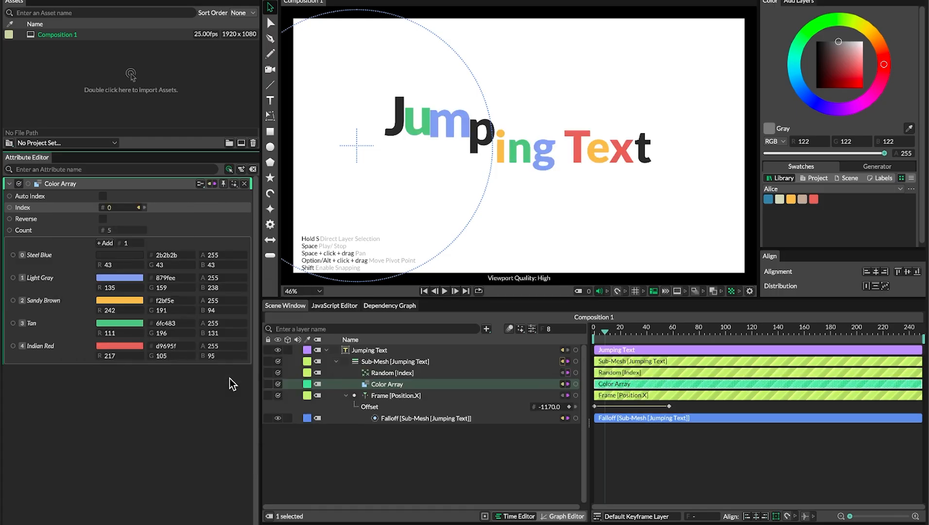
drag(440, 375, 427, 385)
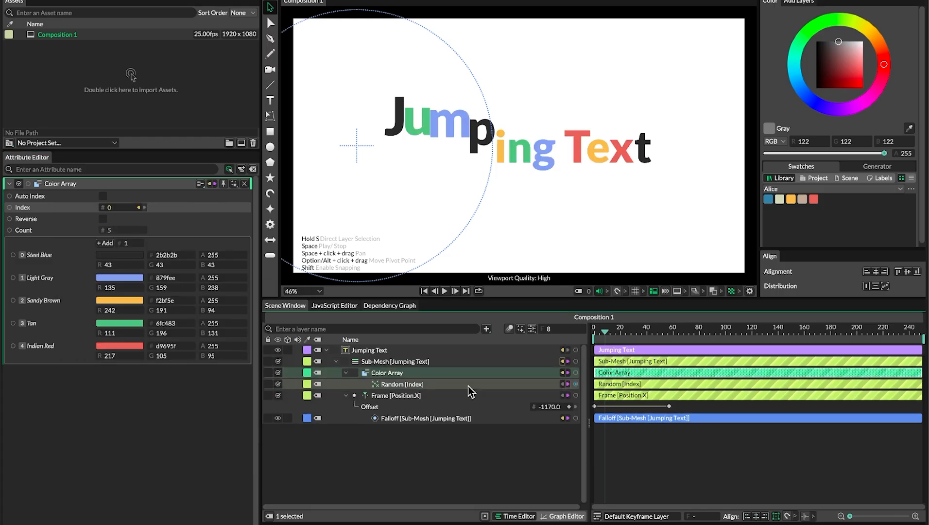
Add the existing Sub-Mesh Falloff to the Random behaviour's falloffs and preview the animation
click(413, 385)
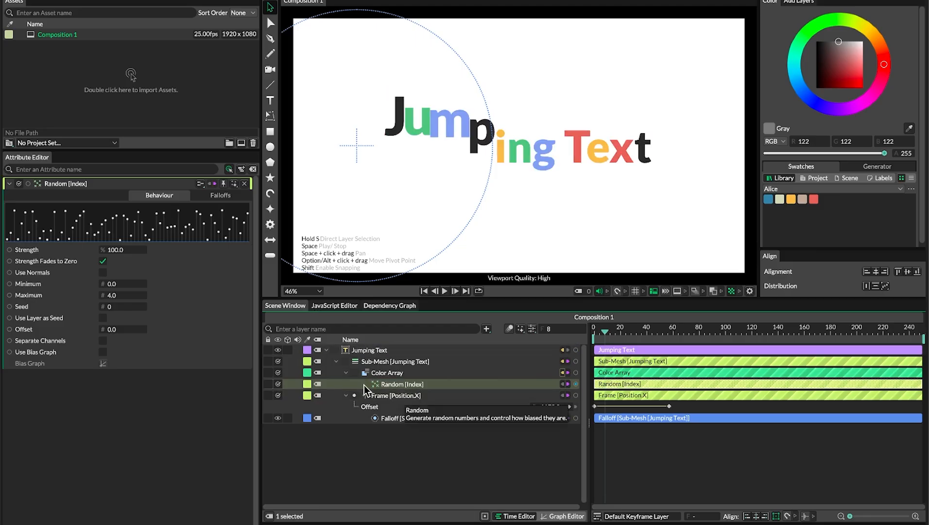
click(225, 197)
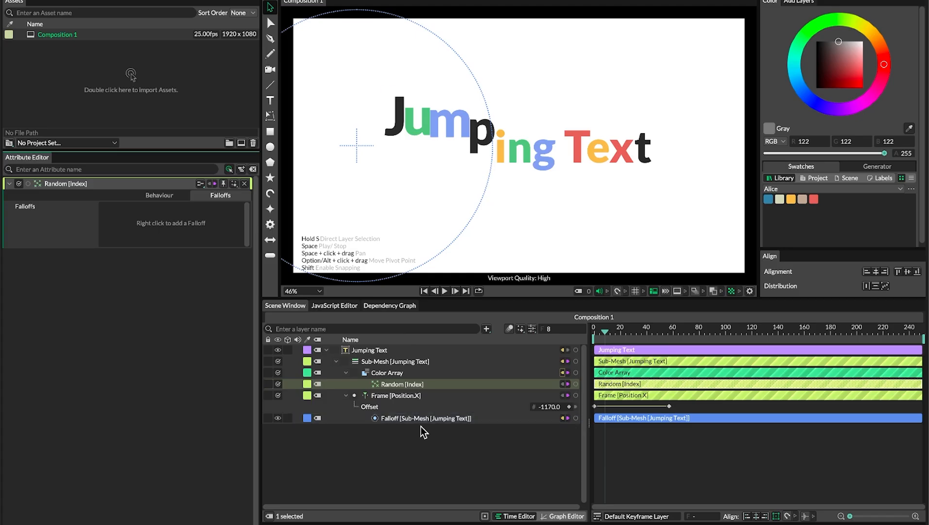
drag(424, 423, 185, 234)
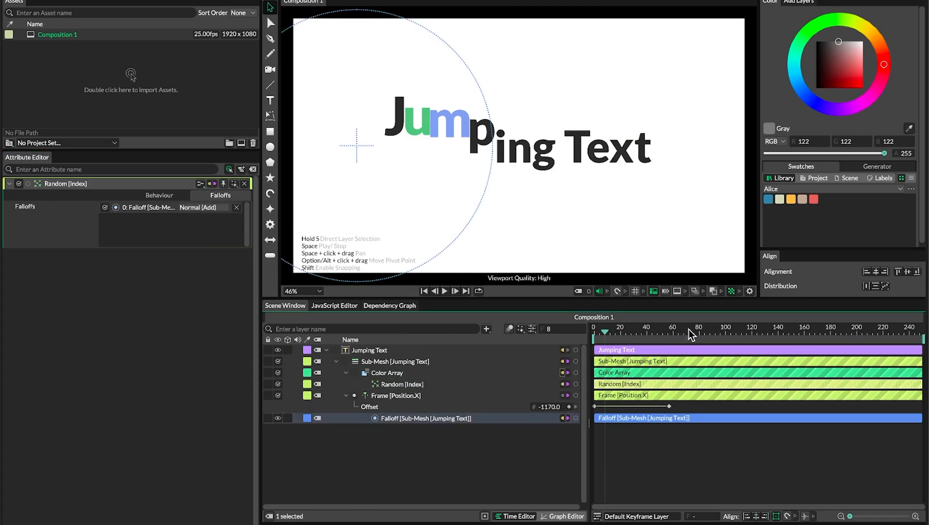
mouse_move(664, 328)
mouse_down()
mouse_move(592, 333)
mouse_move(656, 332)
mouse_up()
key(space)
key(space)
drag(594, 332, 622, 332)
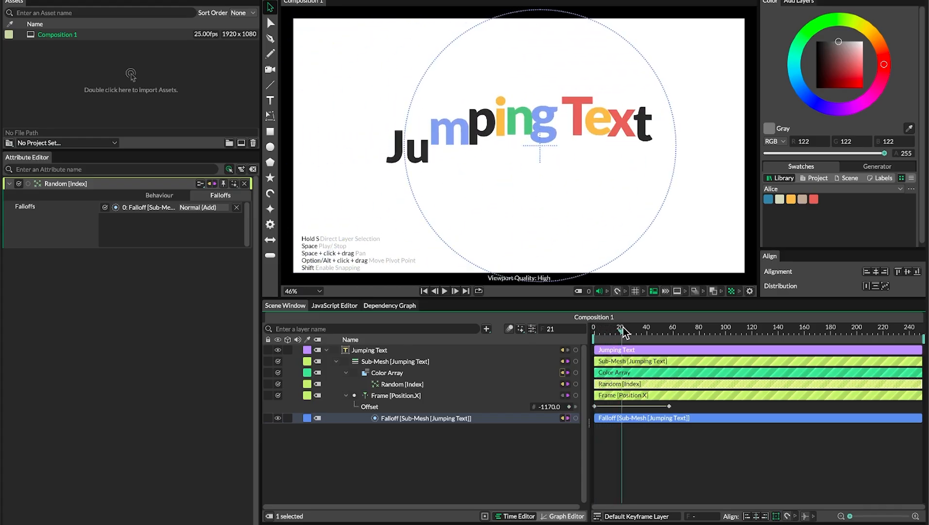
Set the Random behaviour's Minimum to 1 and preview the animation, stopping at frame 20
click(406, 385)
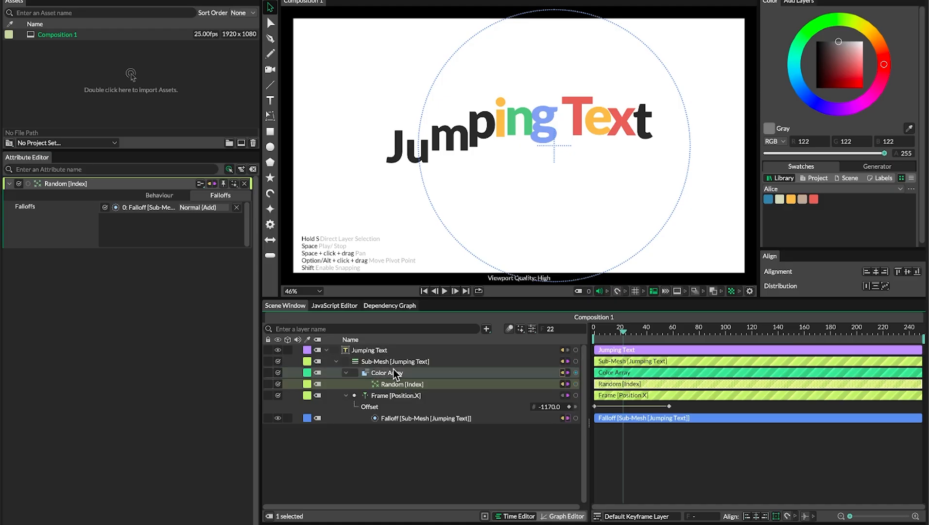
click(162, 197)
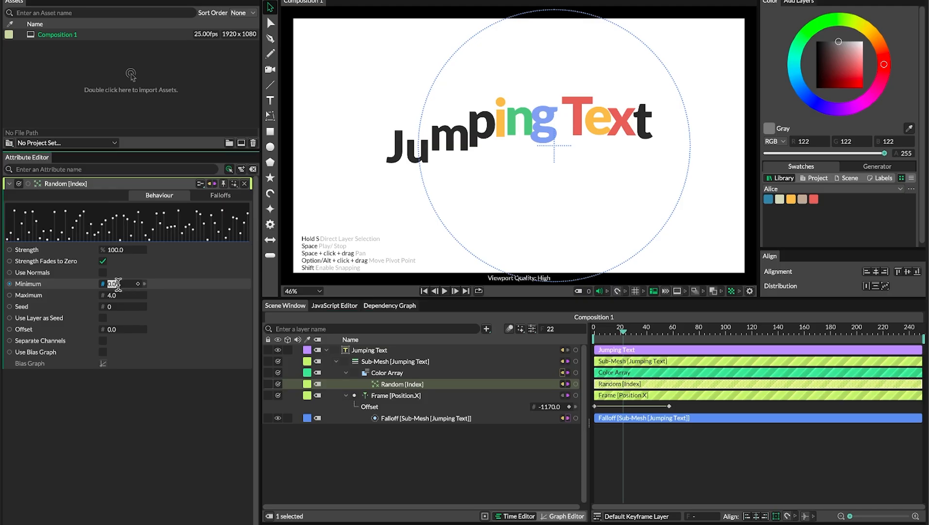
text(1)
key(Return)
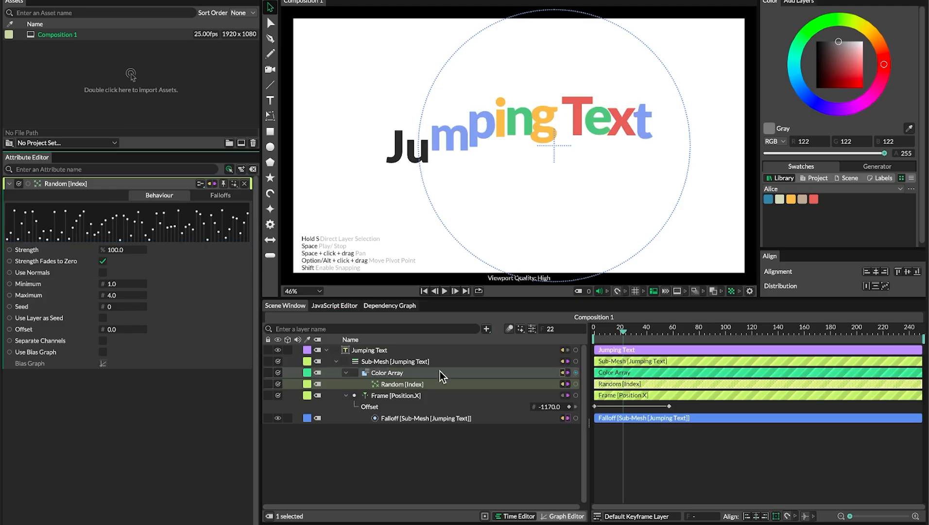
click(388, 373)
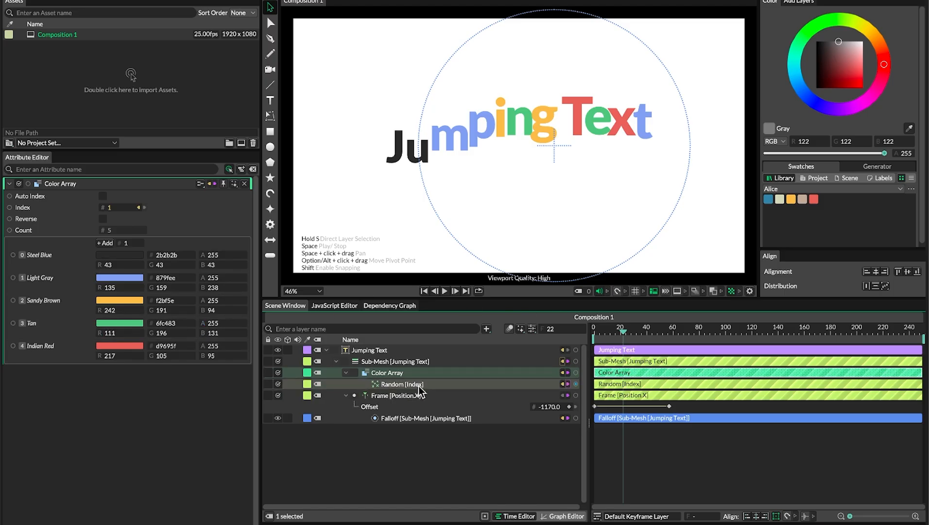
drag(635, 329, 571, 336)
key(space)
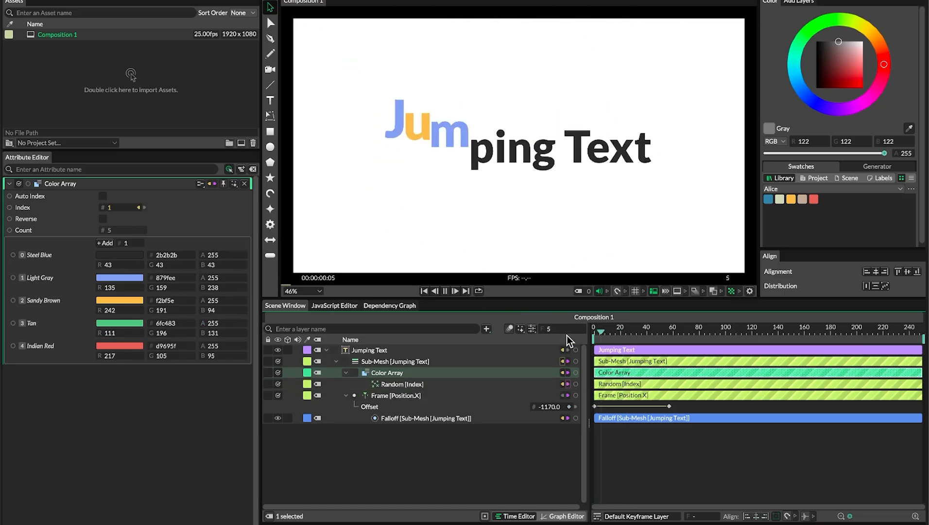
key(space)
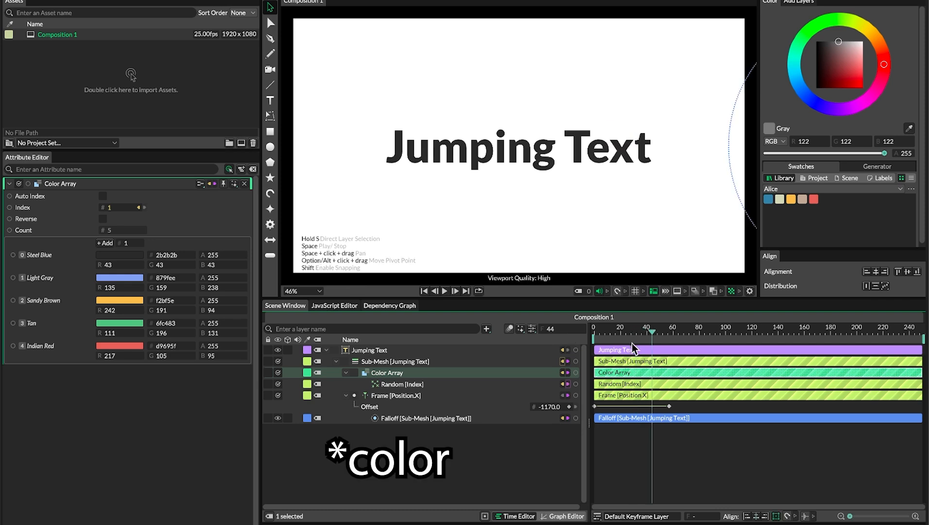
key(space)
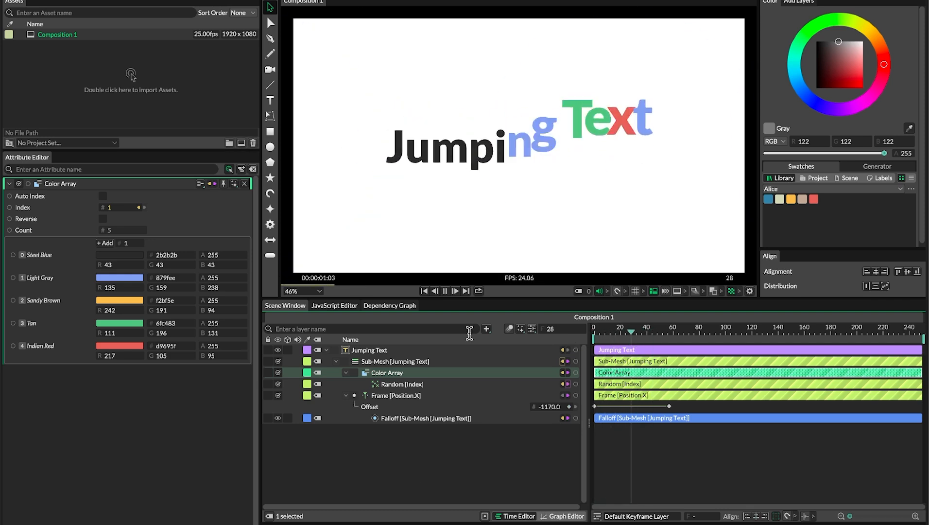
mouse_move(613, 333)
mouse_down()
mouse_move(638, 333)
mouse_move(623, 333)
mouse_up()
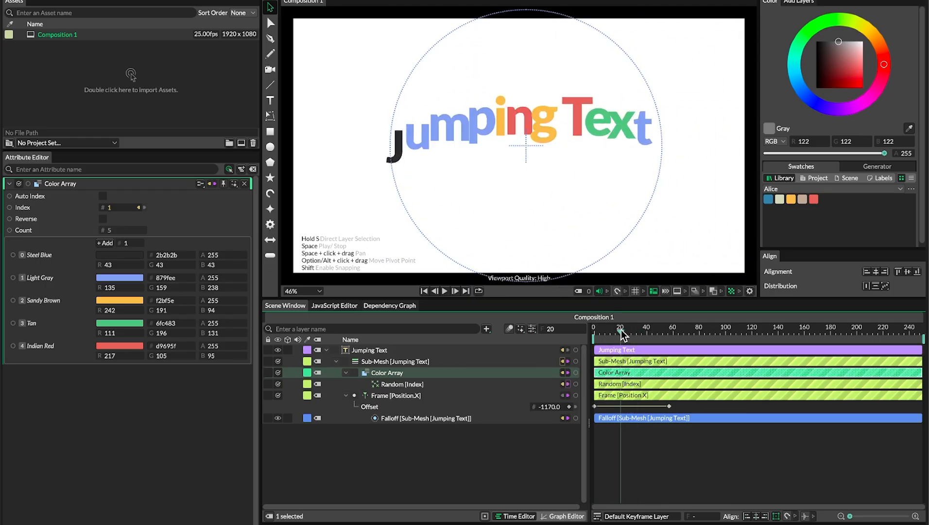
Add a Frame behaviour to the Random behaviour's Seed and nest it under the Random layer
click(407, 385)
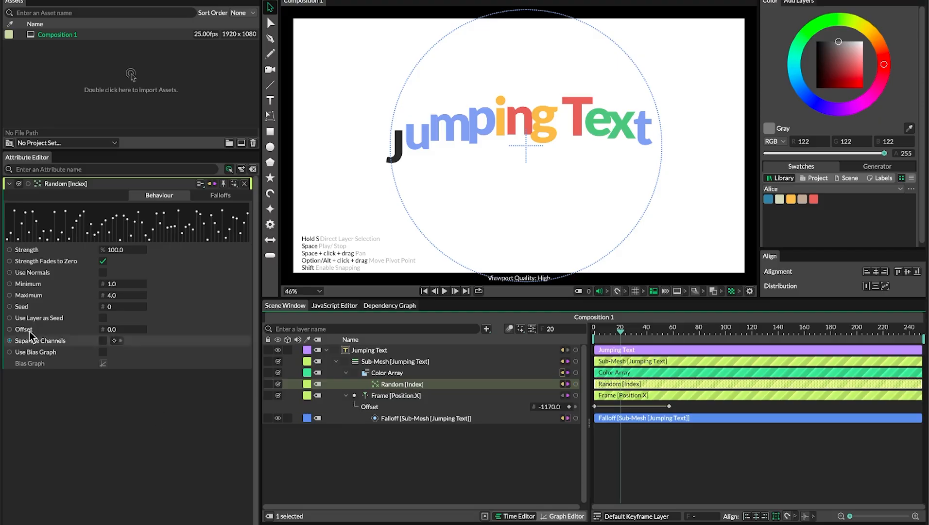
mouse_move(111, 313)
mouse_down()
mouse_move(129, 316)
mouse_move(103, 317)
mouse_move(124, 312)
mouse_up()
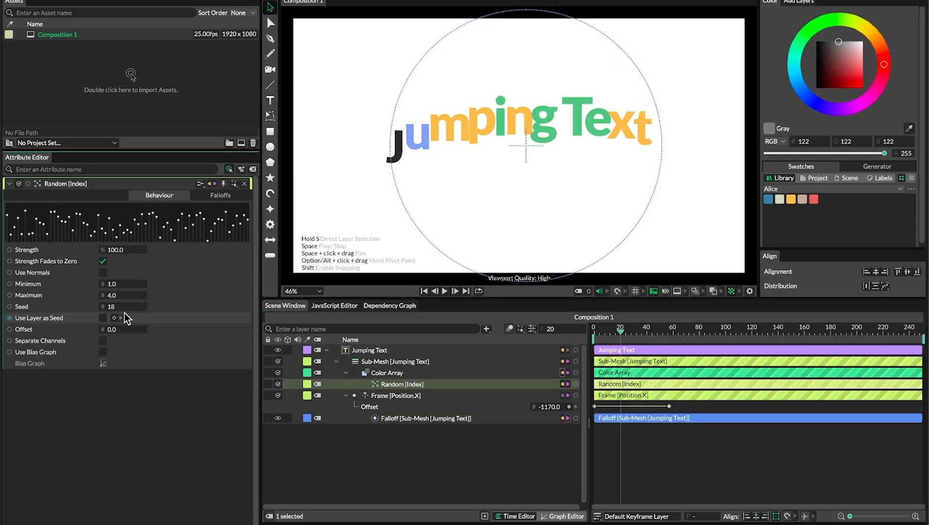
right_click(43, 308)
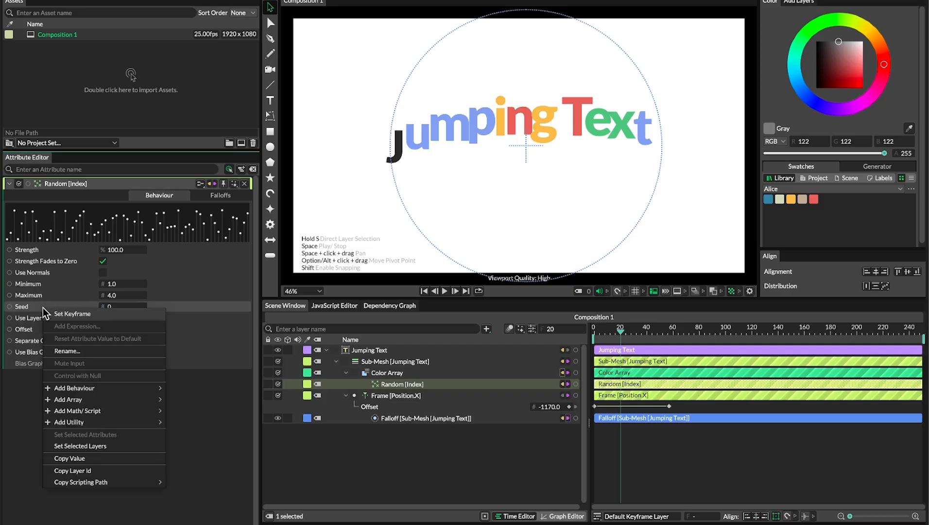
mouse_move(89, 388)
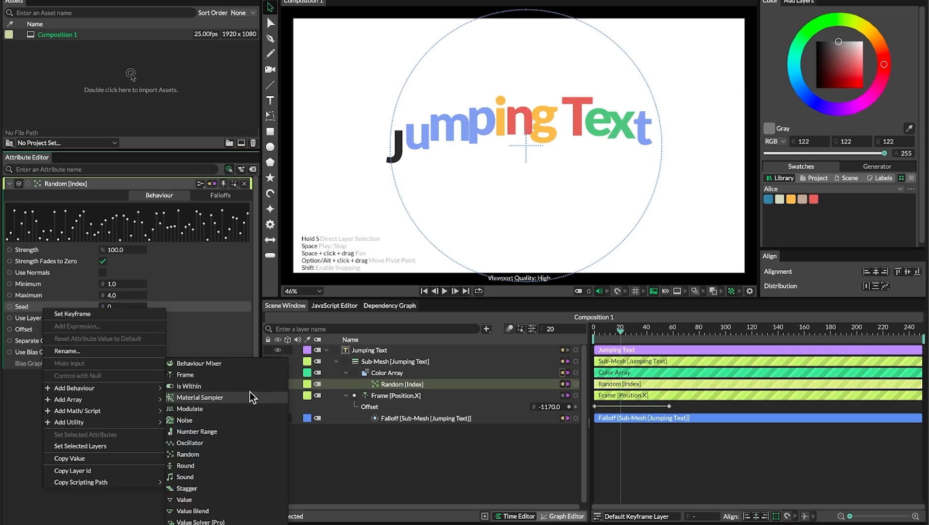
click(207, 377)
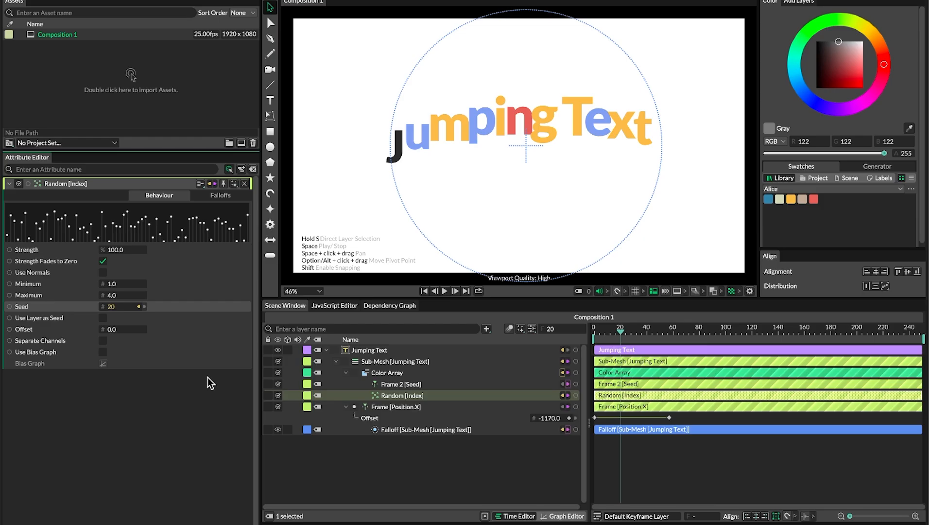
drag(406, 385, 423, 391)
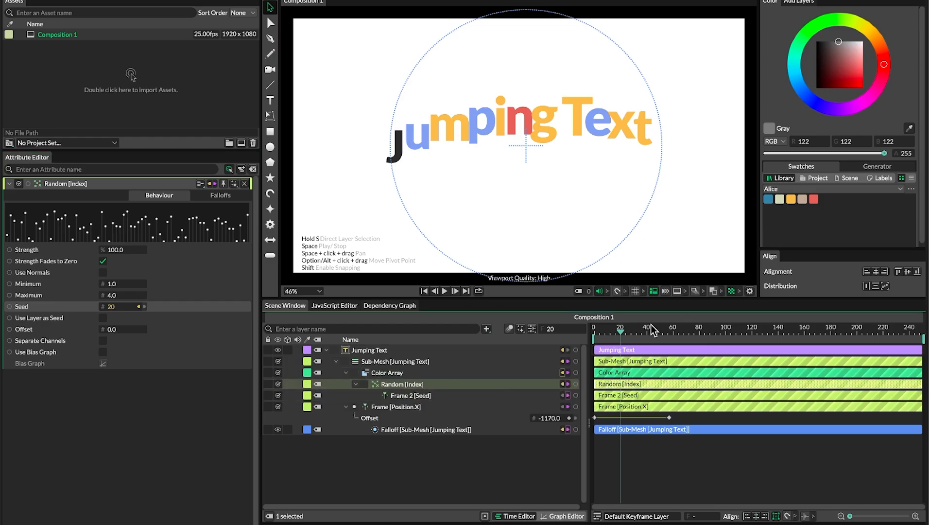
Set the Value of the Frame behaviour driving the Random Seed to 5 and preview the animation
click(426, 396)
click(113, 217)
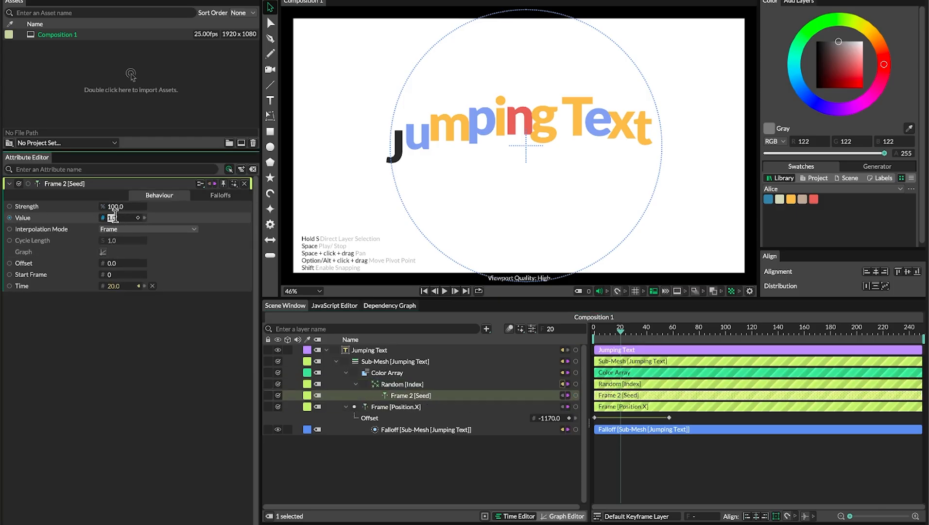
text(5)
key(Return)
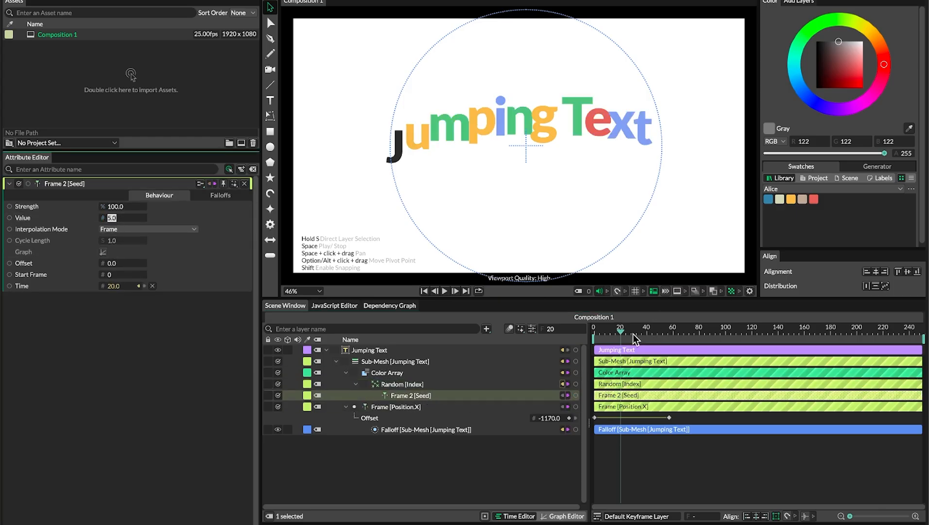
key(space)
key(space)
key(space)
key(space)
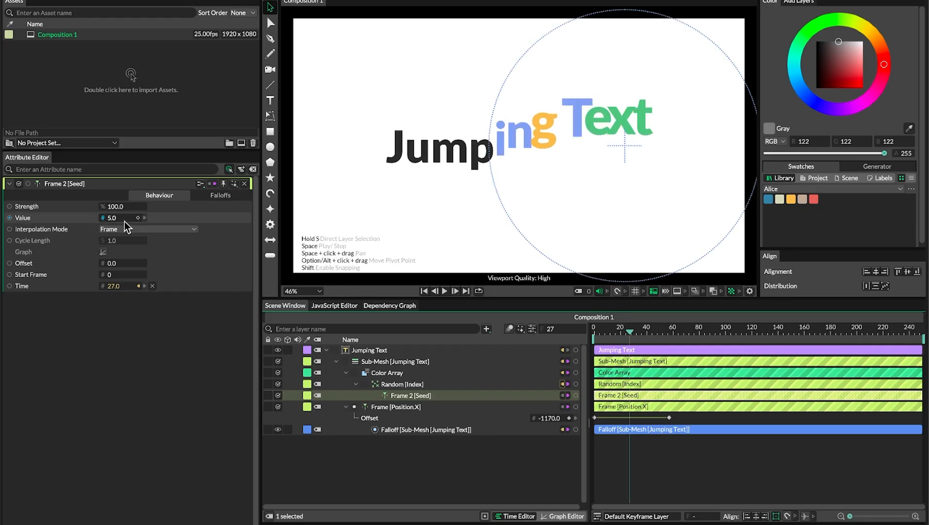
Set the Seed Frame behaviour's Value to 1 and preview the colour changes
text(1)
key(Return)
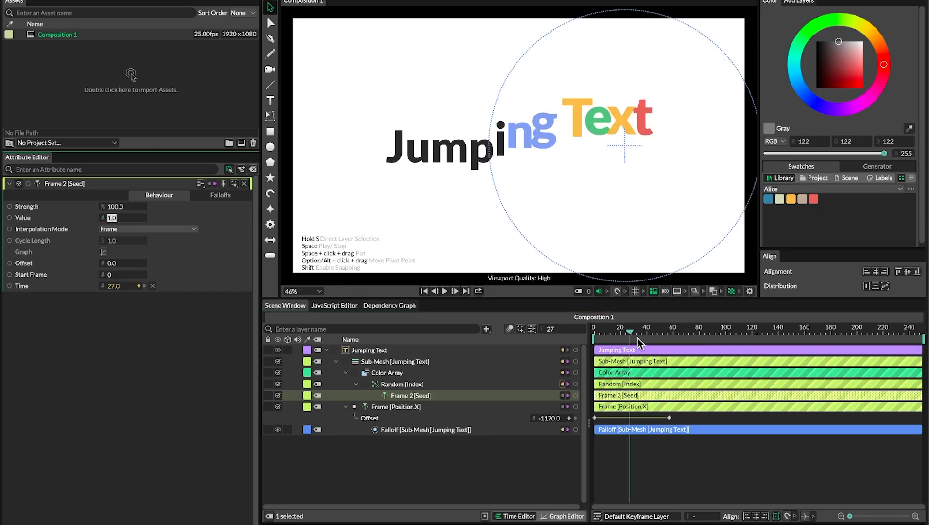
key(space)
key(space)
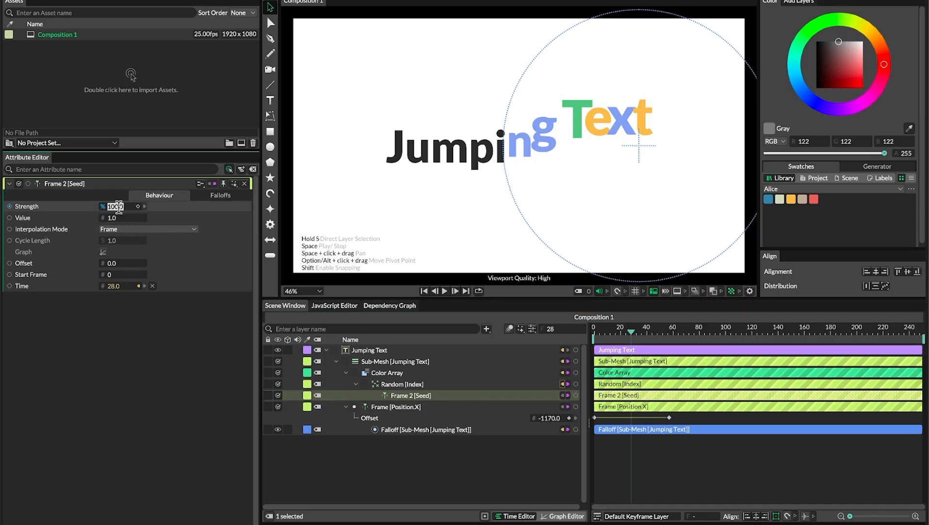
Set the Seed Frame behaviour's Strength to 15% and preview the animation
text(15)
key(Return)
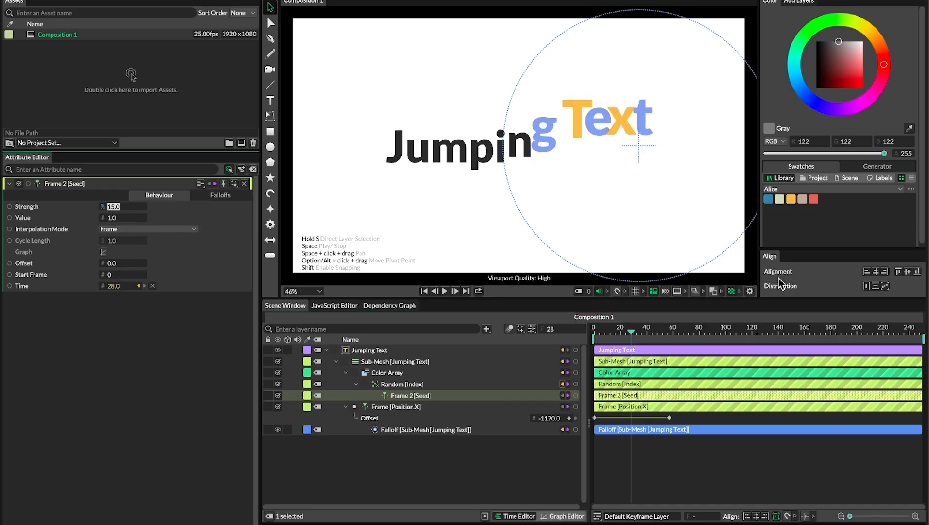
key(space)
key(space)
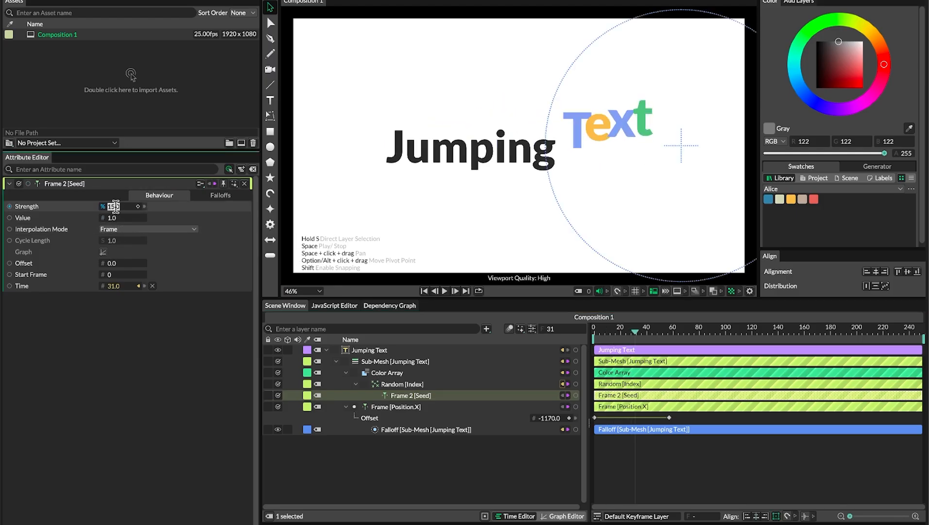
Try the Seed Frame behaviour's Strength at 5% and at 2%, previewing the animation with each value
click(612, 320)
key(space)
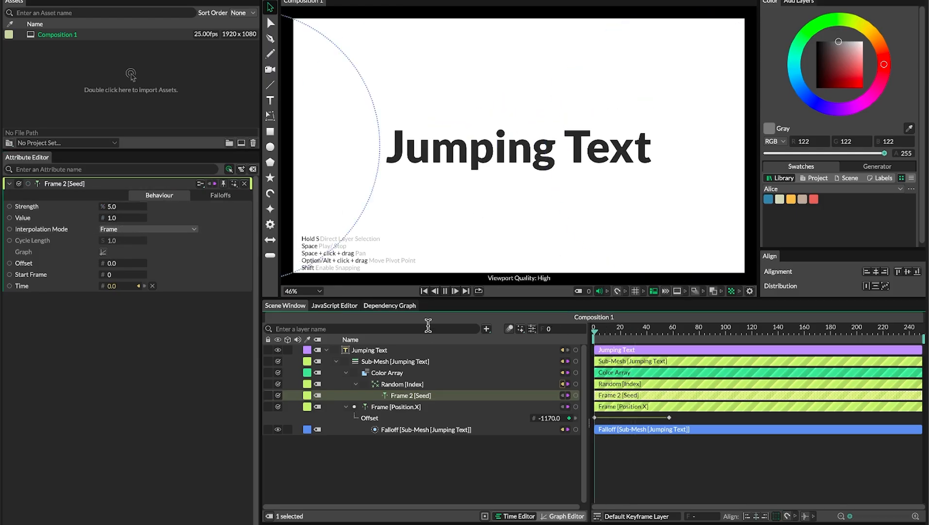
key(space)
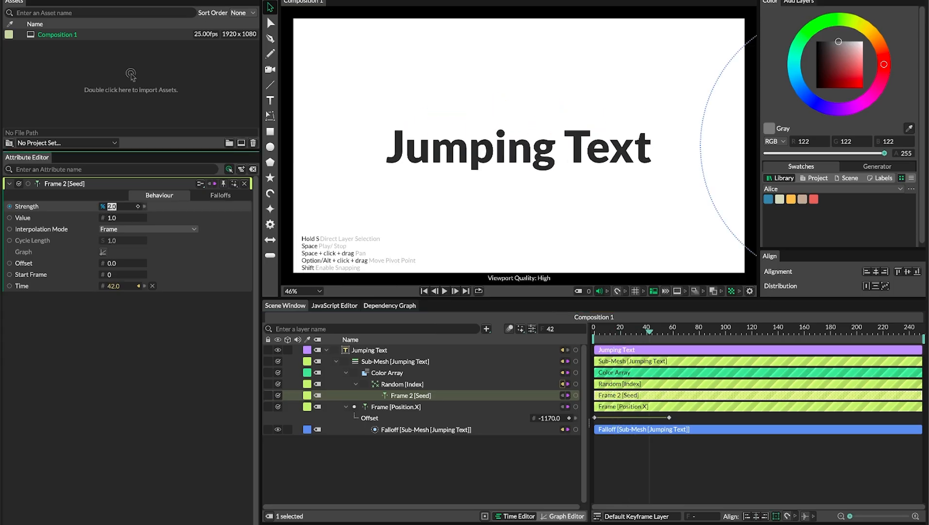
key(space)
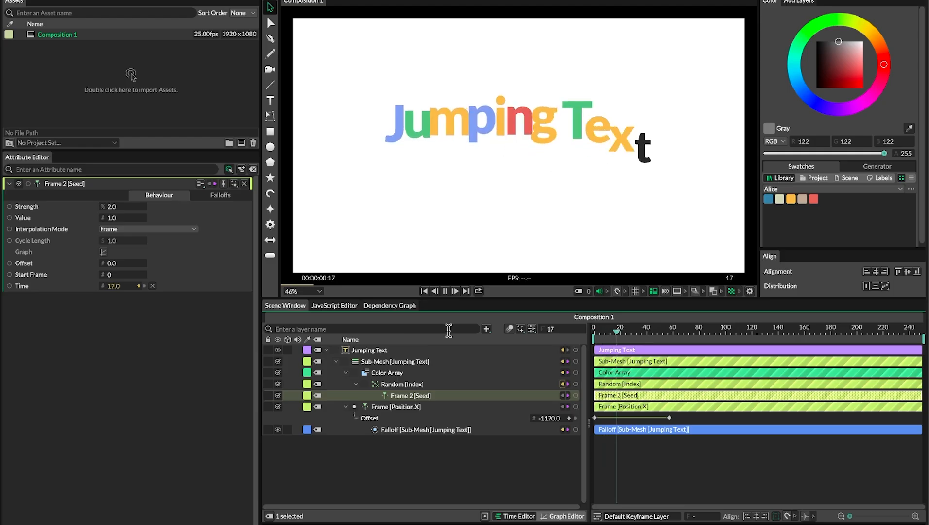
key(space)
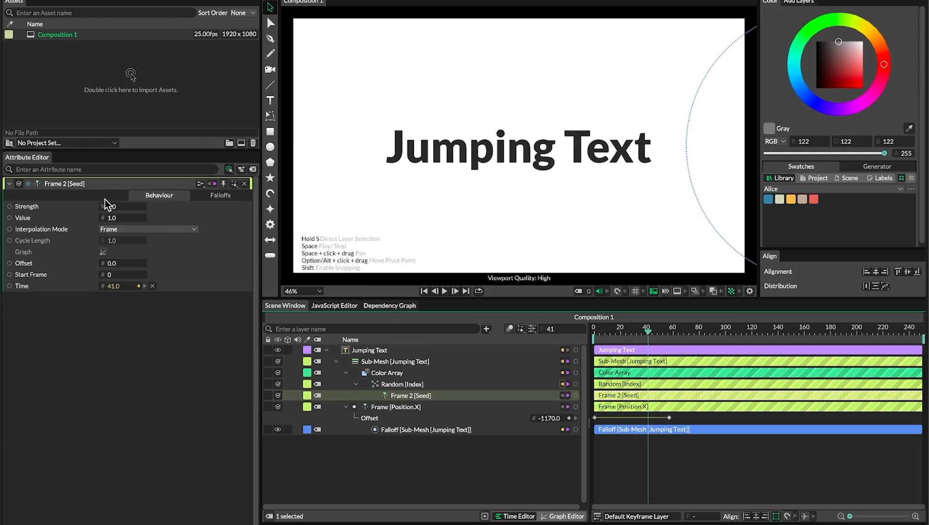
Set the Seed Frame behaviour's Strength to 4% and play the animation to check the colour changes
click(111, 206)
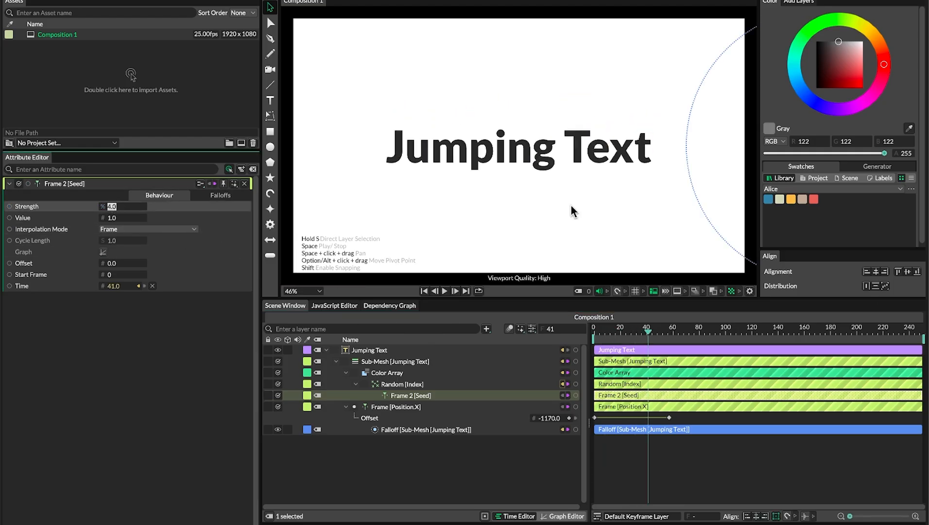
key(space)
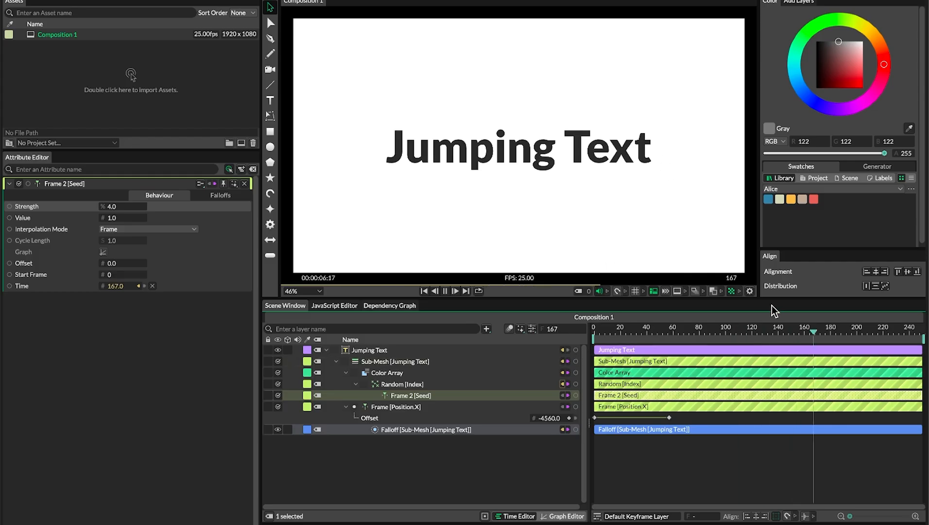
key(space)
Shorten the composition's playback range to end at frame 115 and preview the animation
drag(687, 334, 800, 342)
key(space)
key(space)
drag(799, 341, 747, 341)
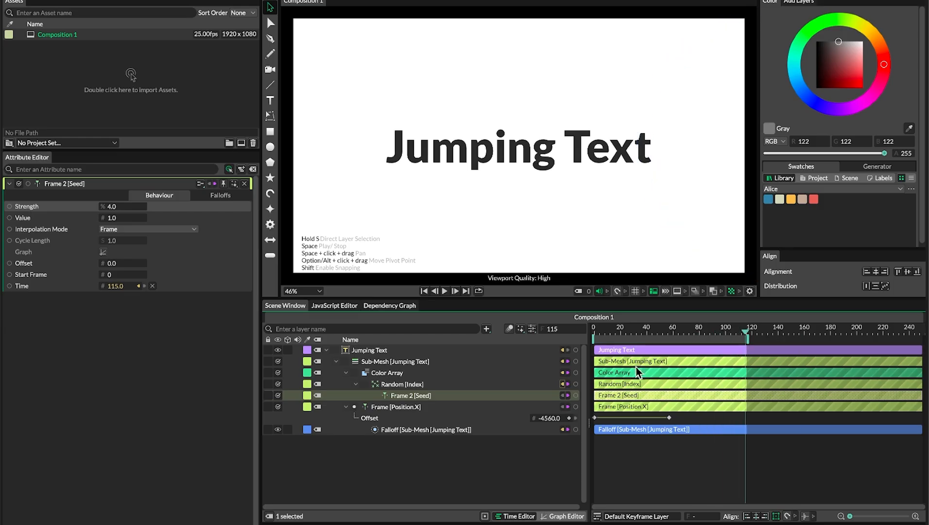
click(684, 329)
key(space)
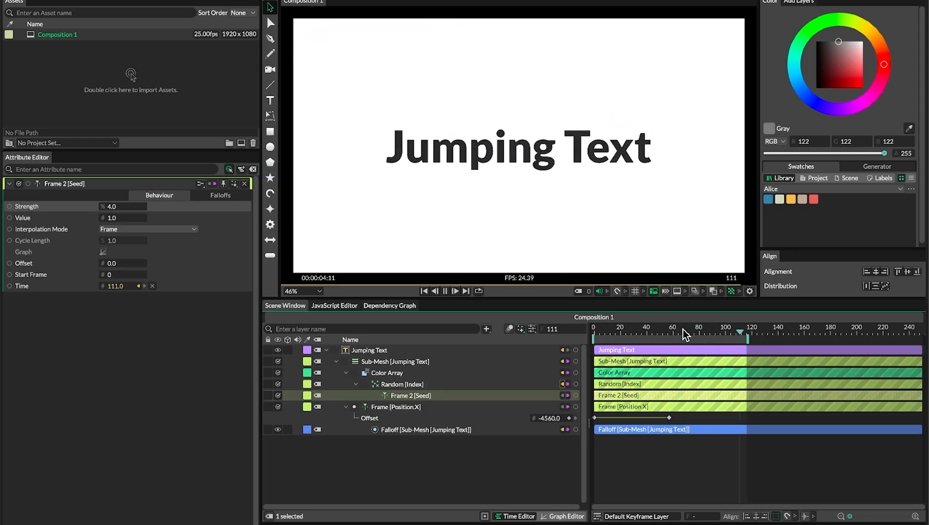
key(space)
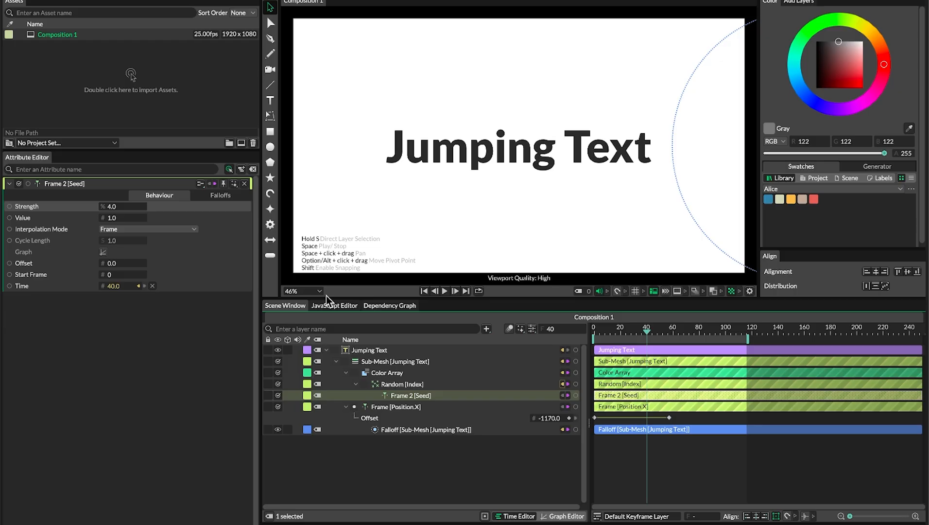
Add the current composition to the Render Manager, check its output settings and render it
key(super+r)
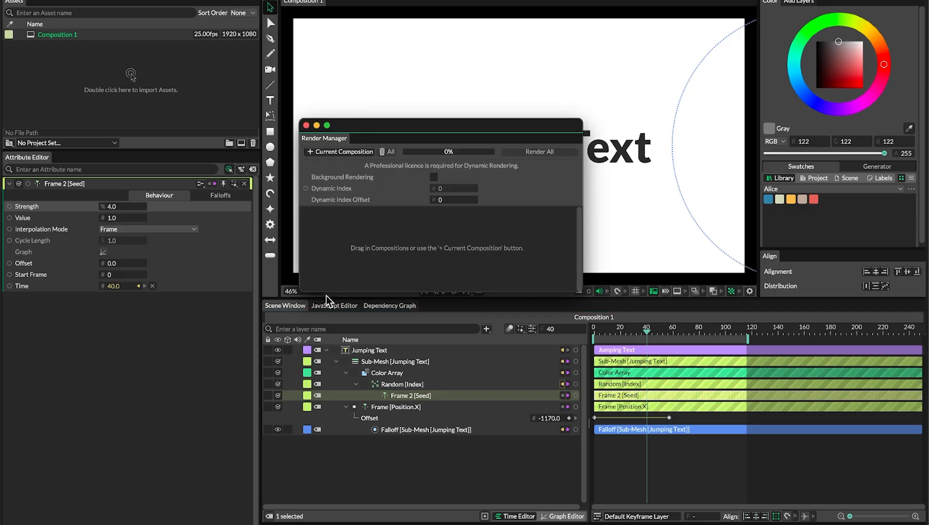
click(340, 152)
scroll(423, 243, down, 3)
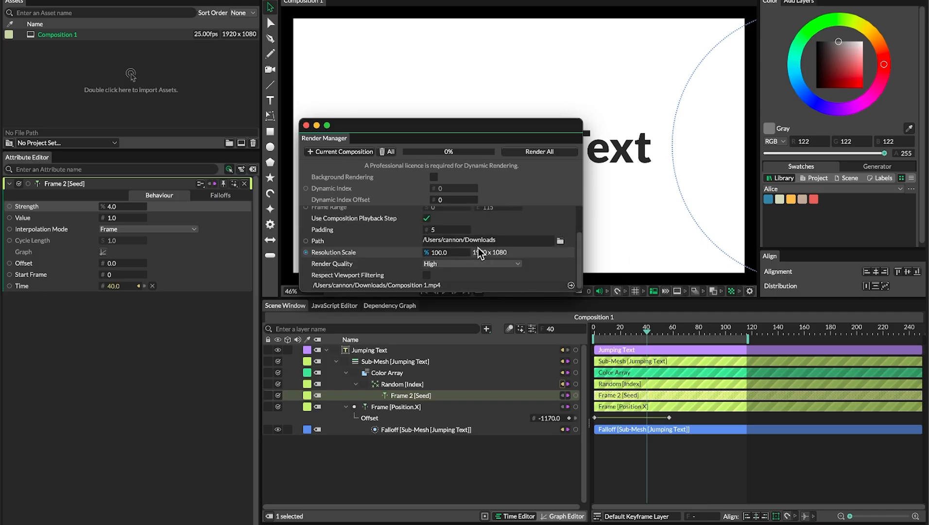
scroll(486, 241, up, 3)
click(563, 152)
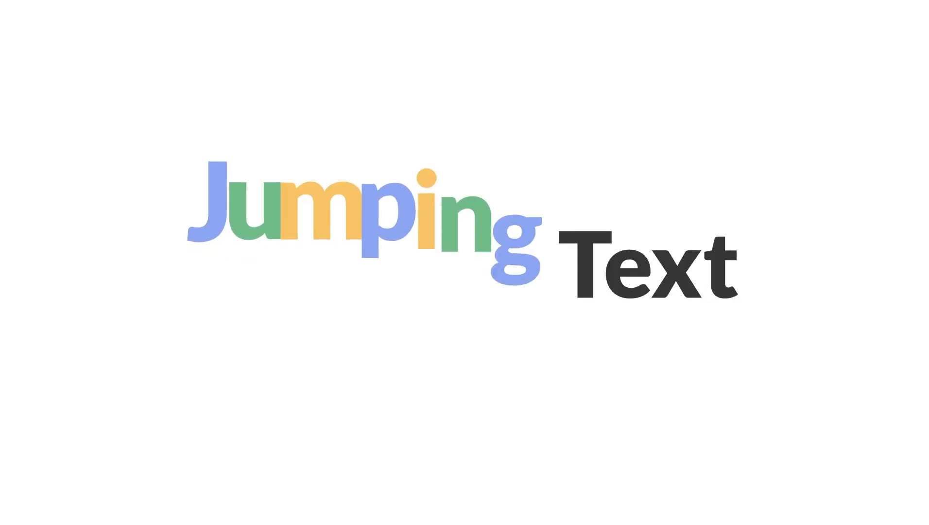